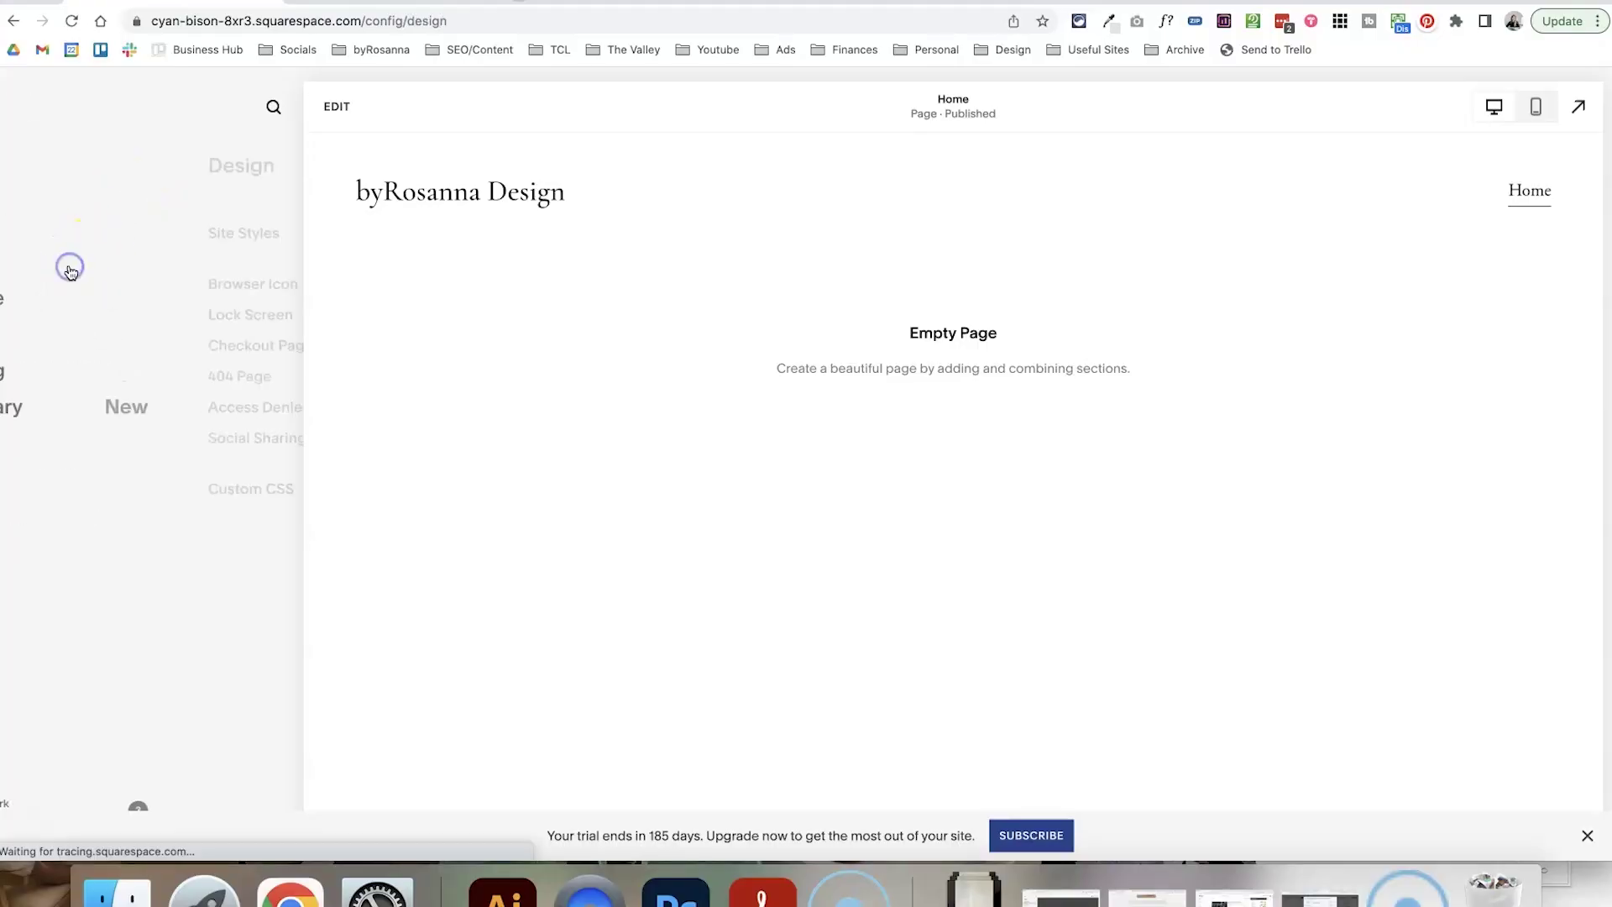
# - Open the Browser Icon settings in Squarespace's Design panel
pyautogui.click(74, 279)
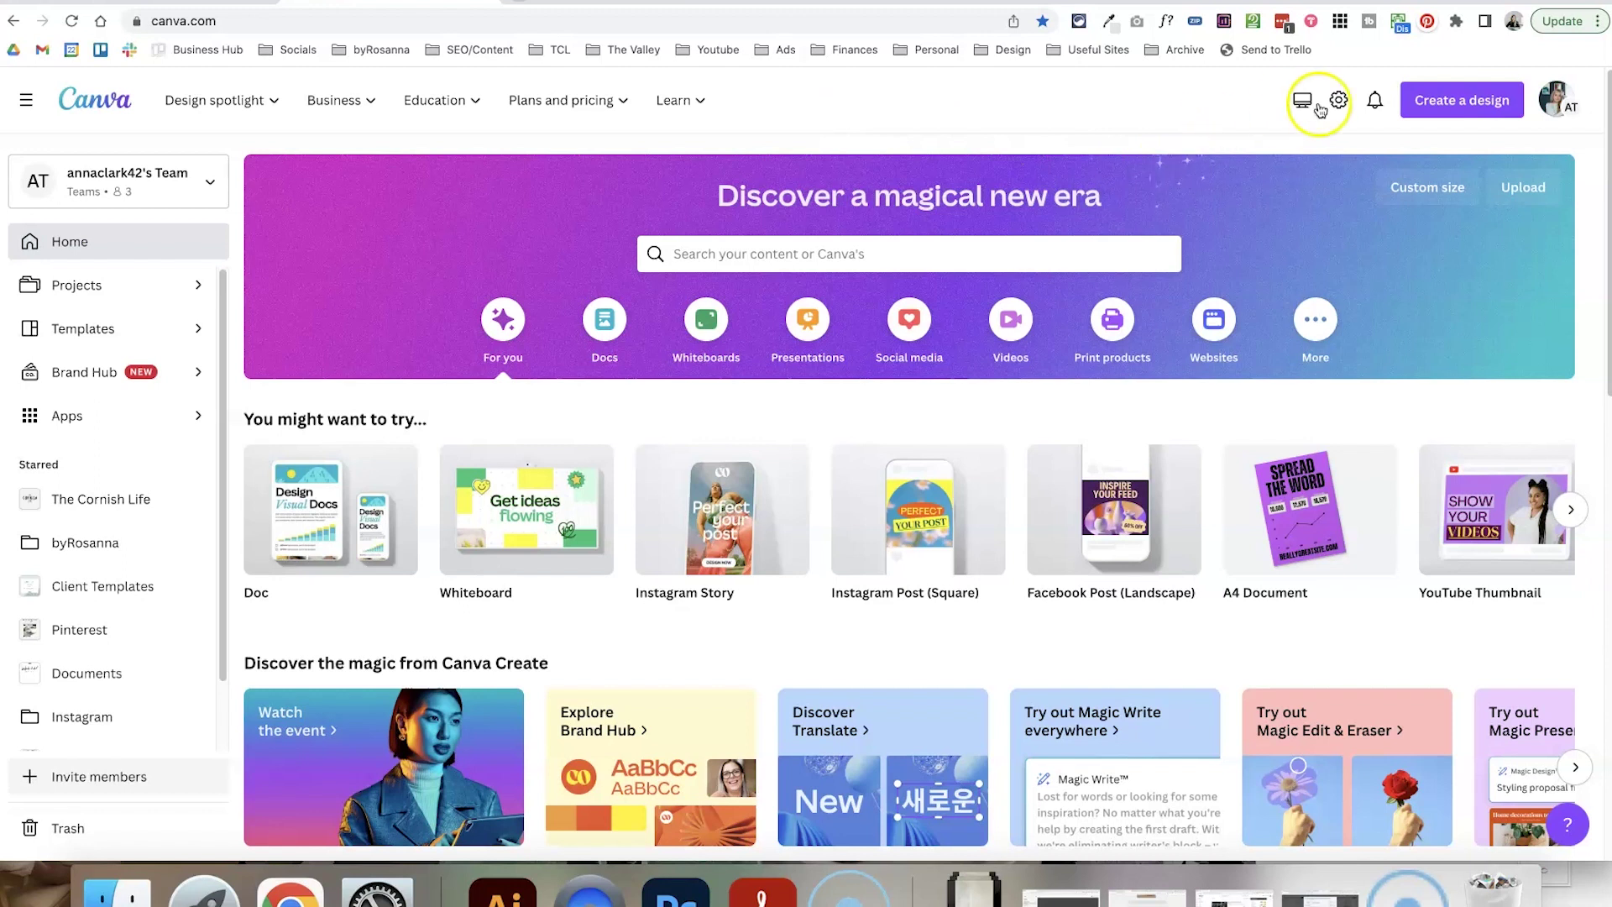
# - Create a custom-size Canva design with width 100 px and height 100 px
pyautogui.click(1484, 109)
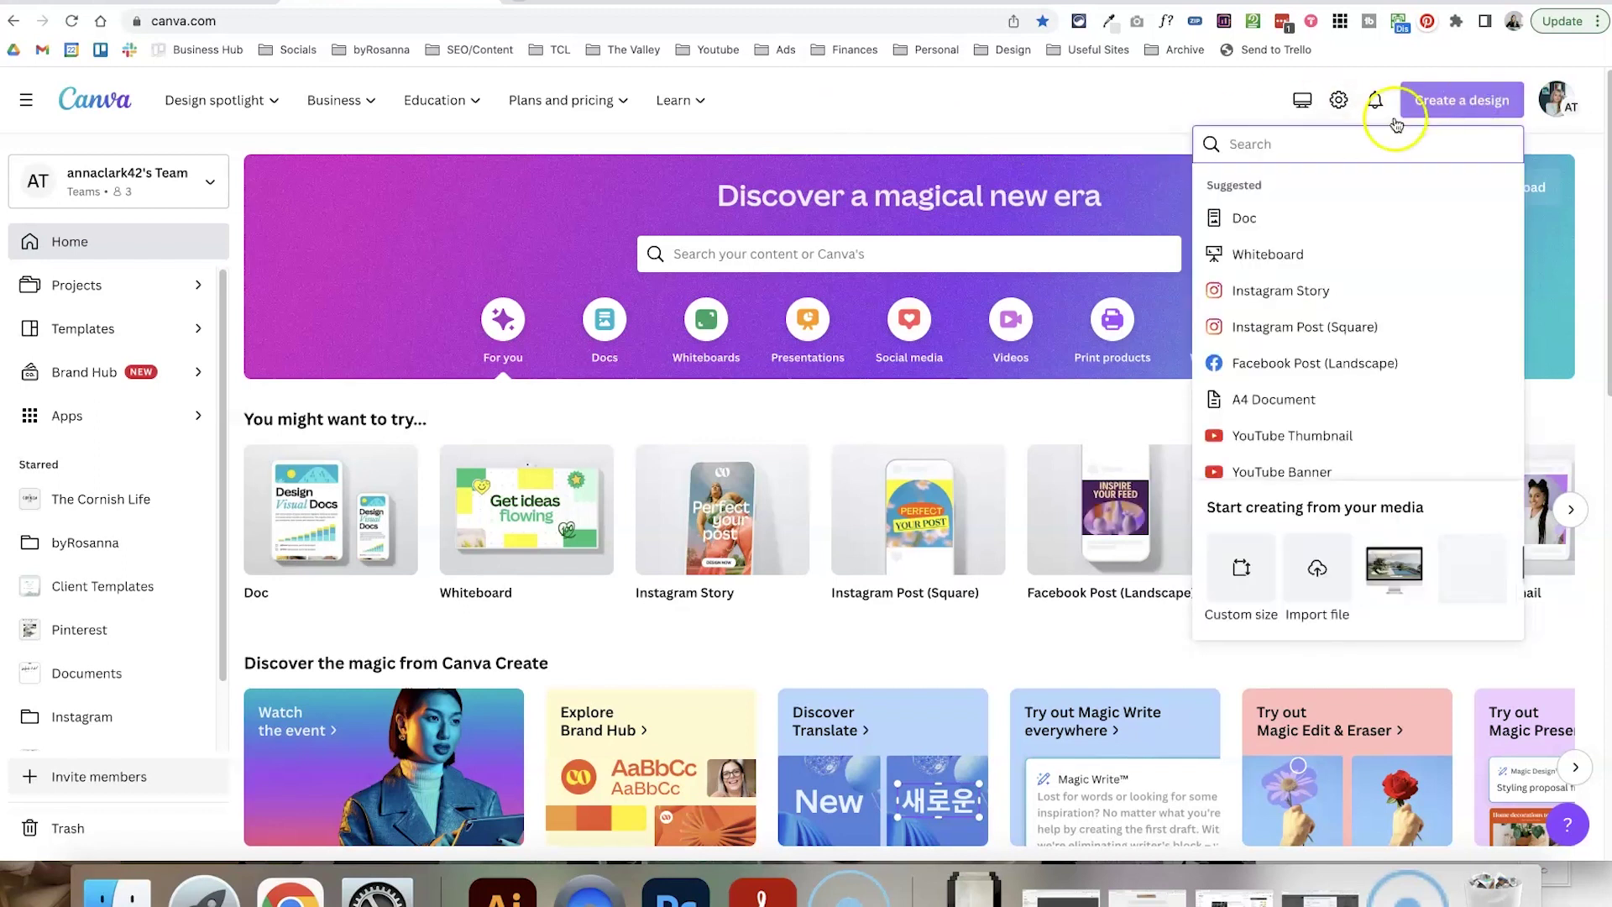
pyautogui.click(1241, 567)
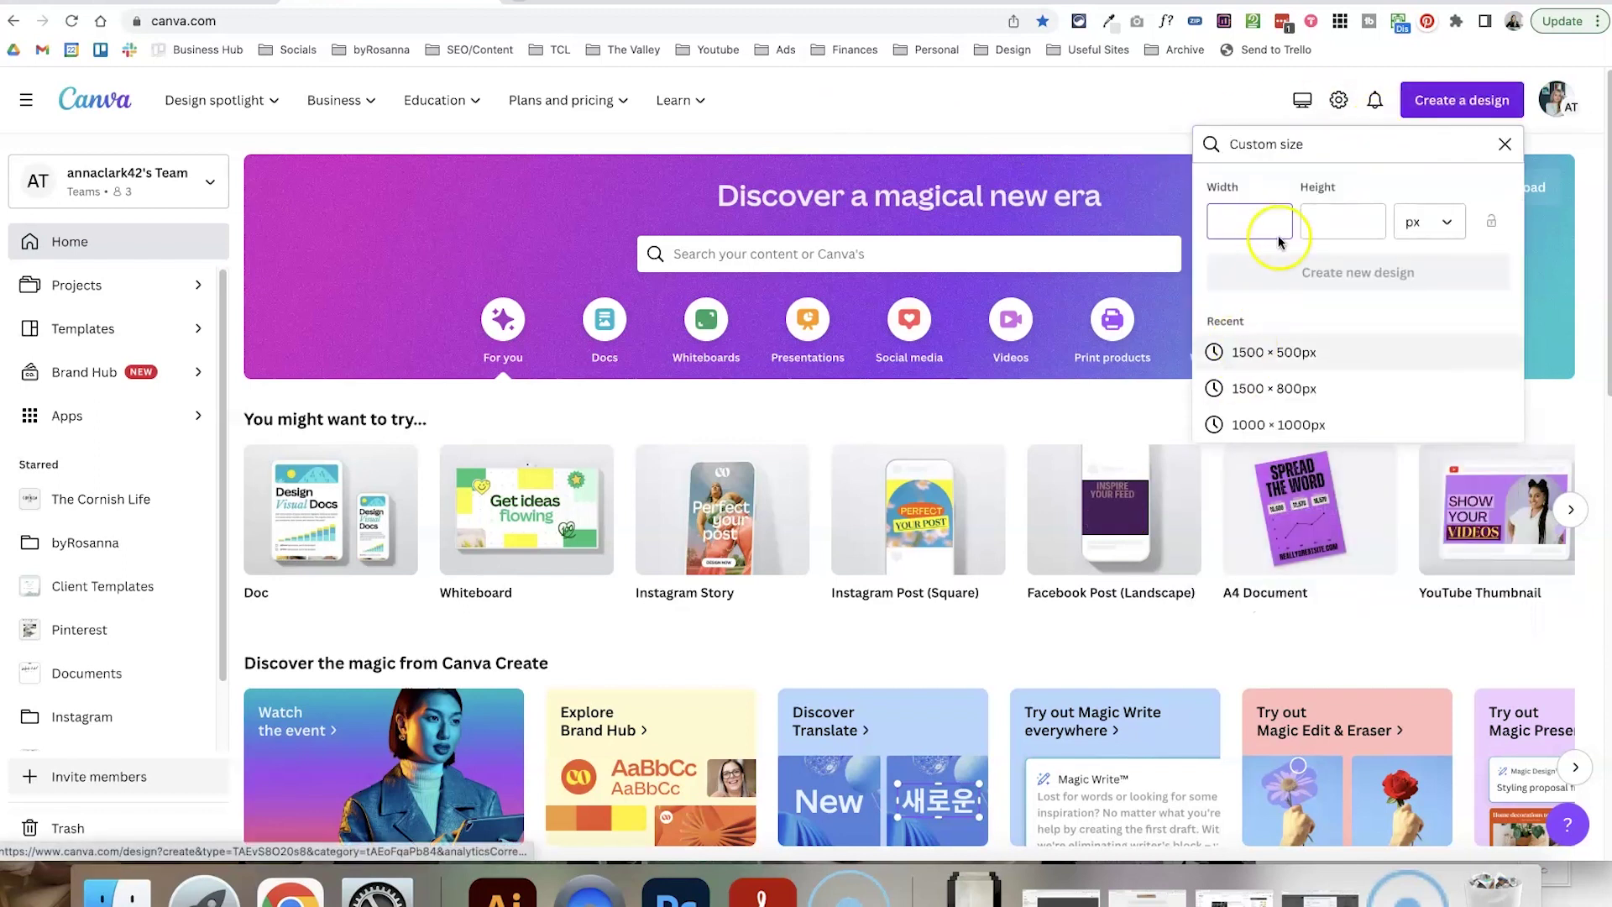
pyautogui.write('100')
pyautogui.click(1343, 232)
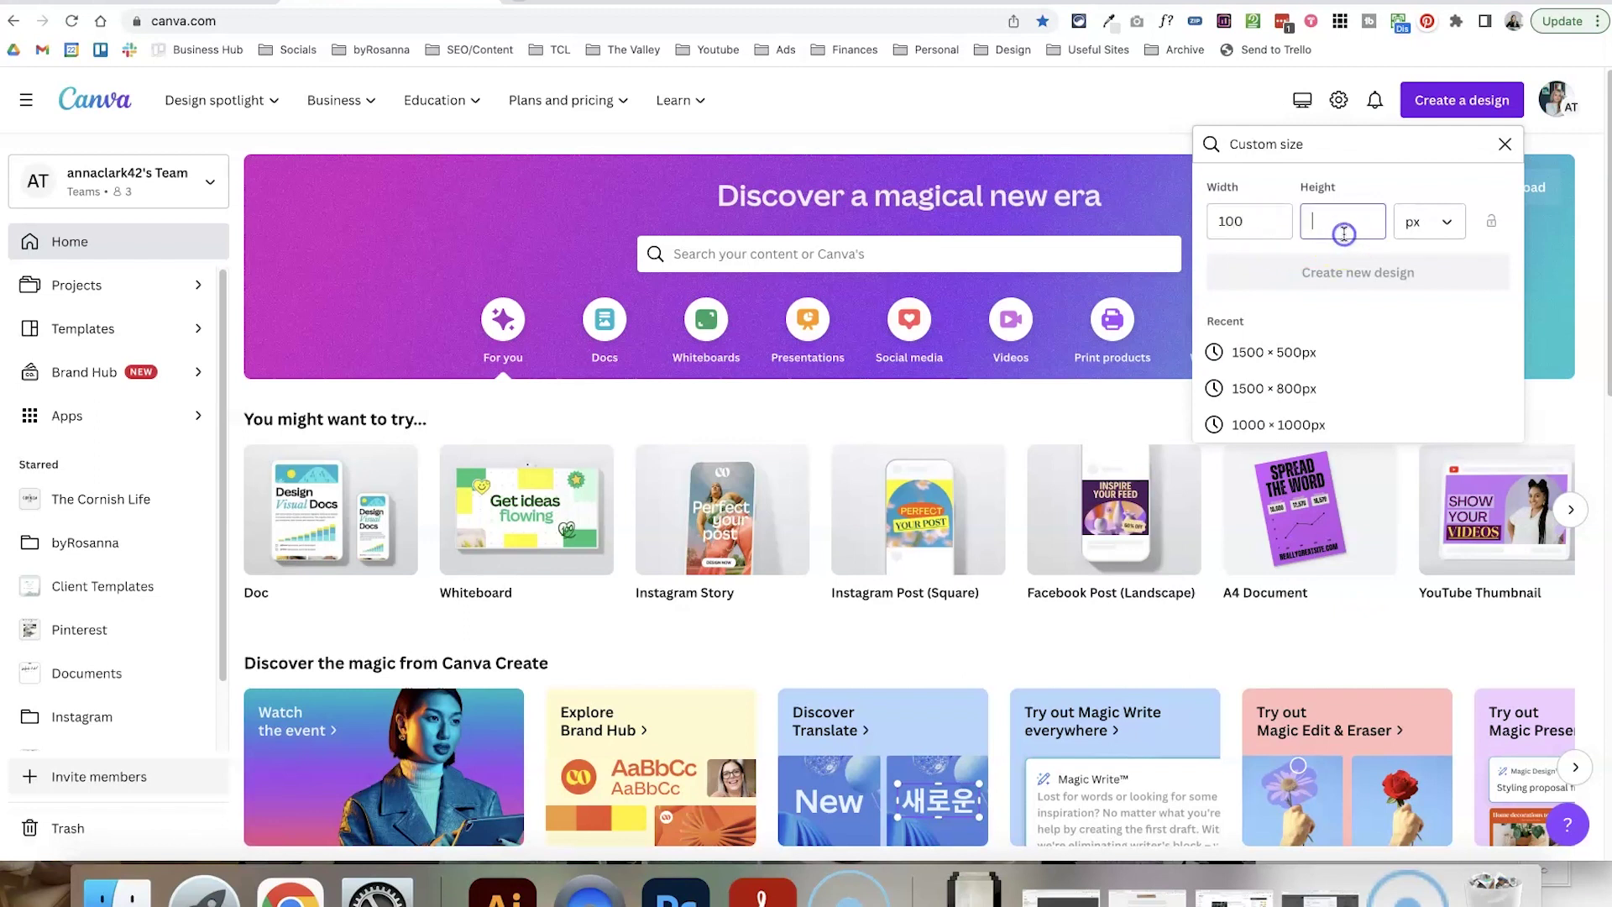
pyautogui.write('100')
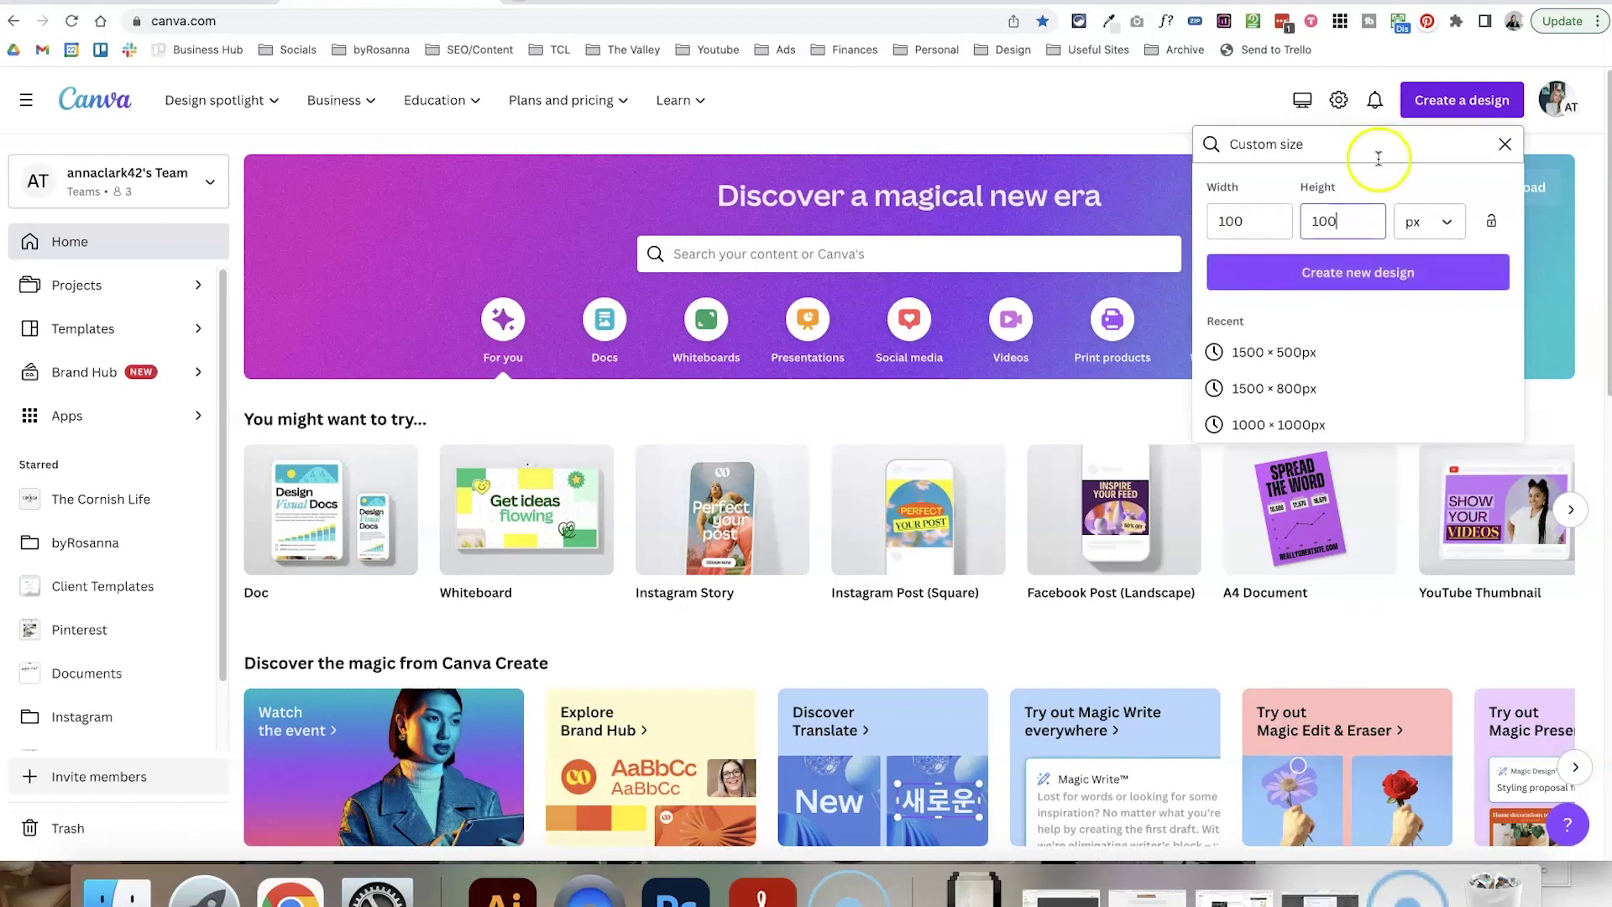
pyautogui.click(1371, 277)
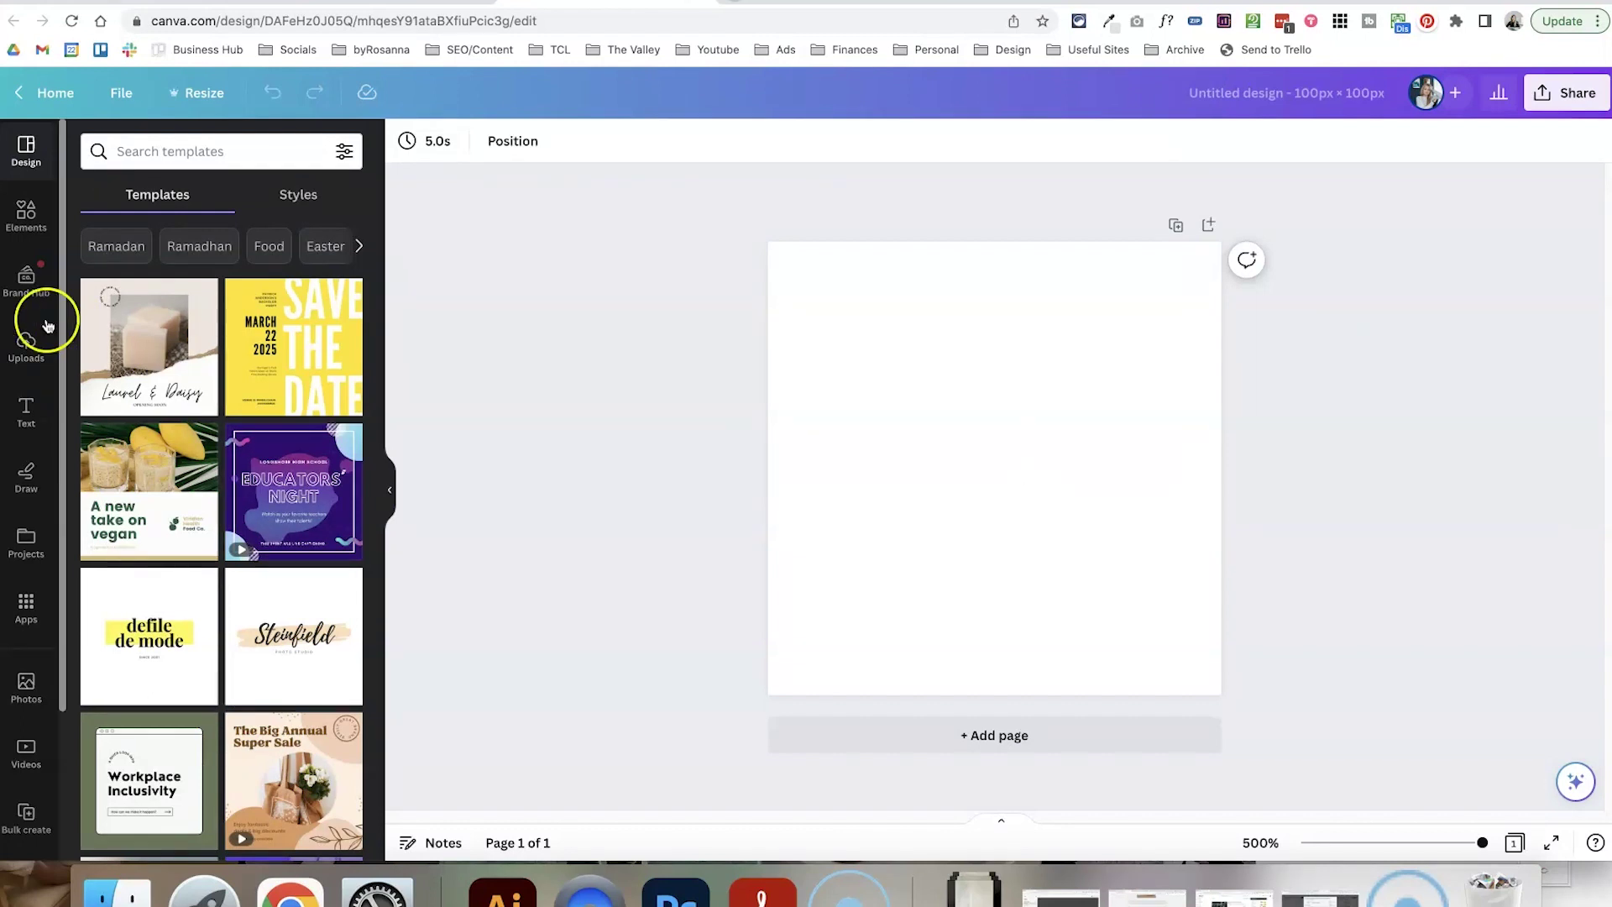
# - Upload Circular200px.png from the Design courses & resources folder to Canva's Uploads
pyautogui.click(26, 346)
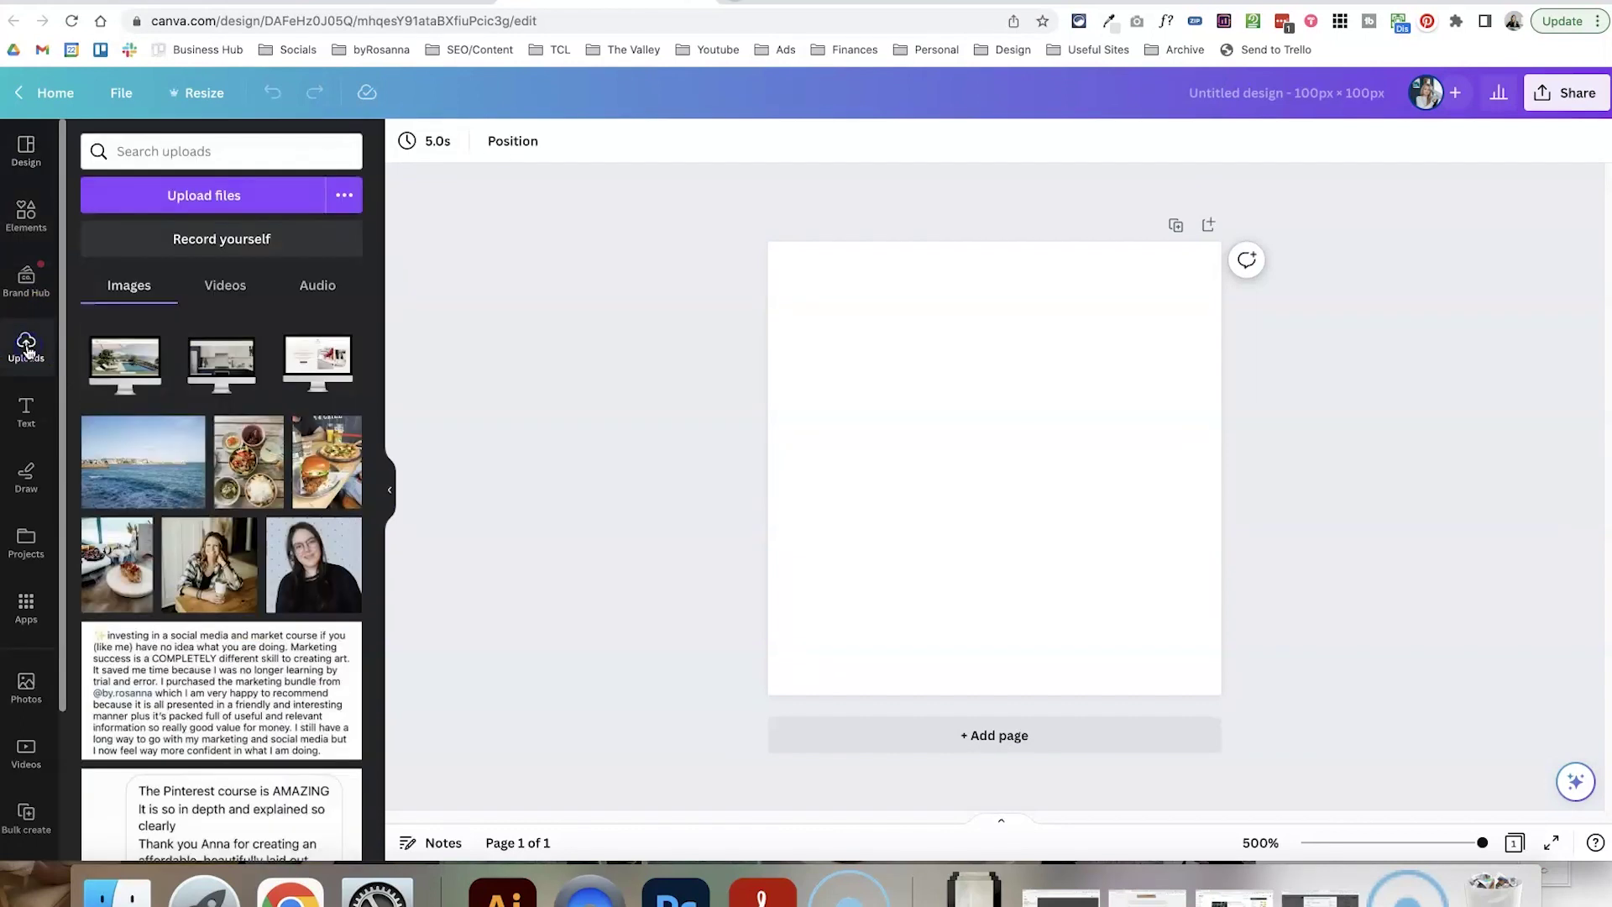
pyautogui.click(181, 196)
pyautogui.click(547, 134)
pyautogui.doubleClick(708, 122)
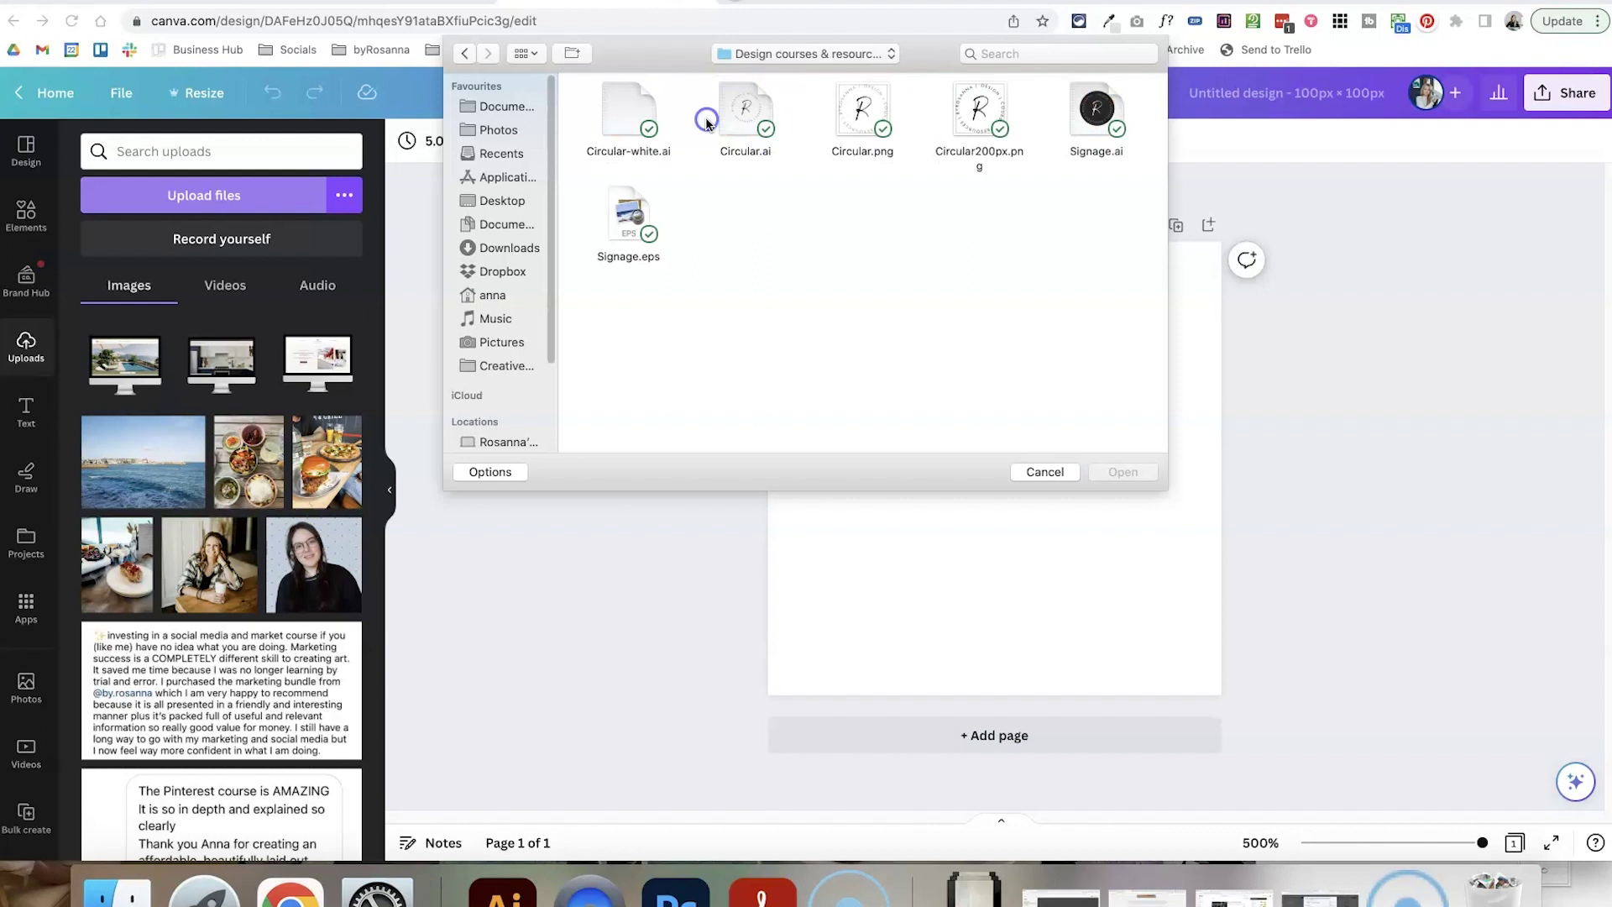
pyautogui.click(964, 138)
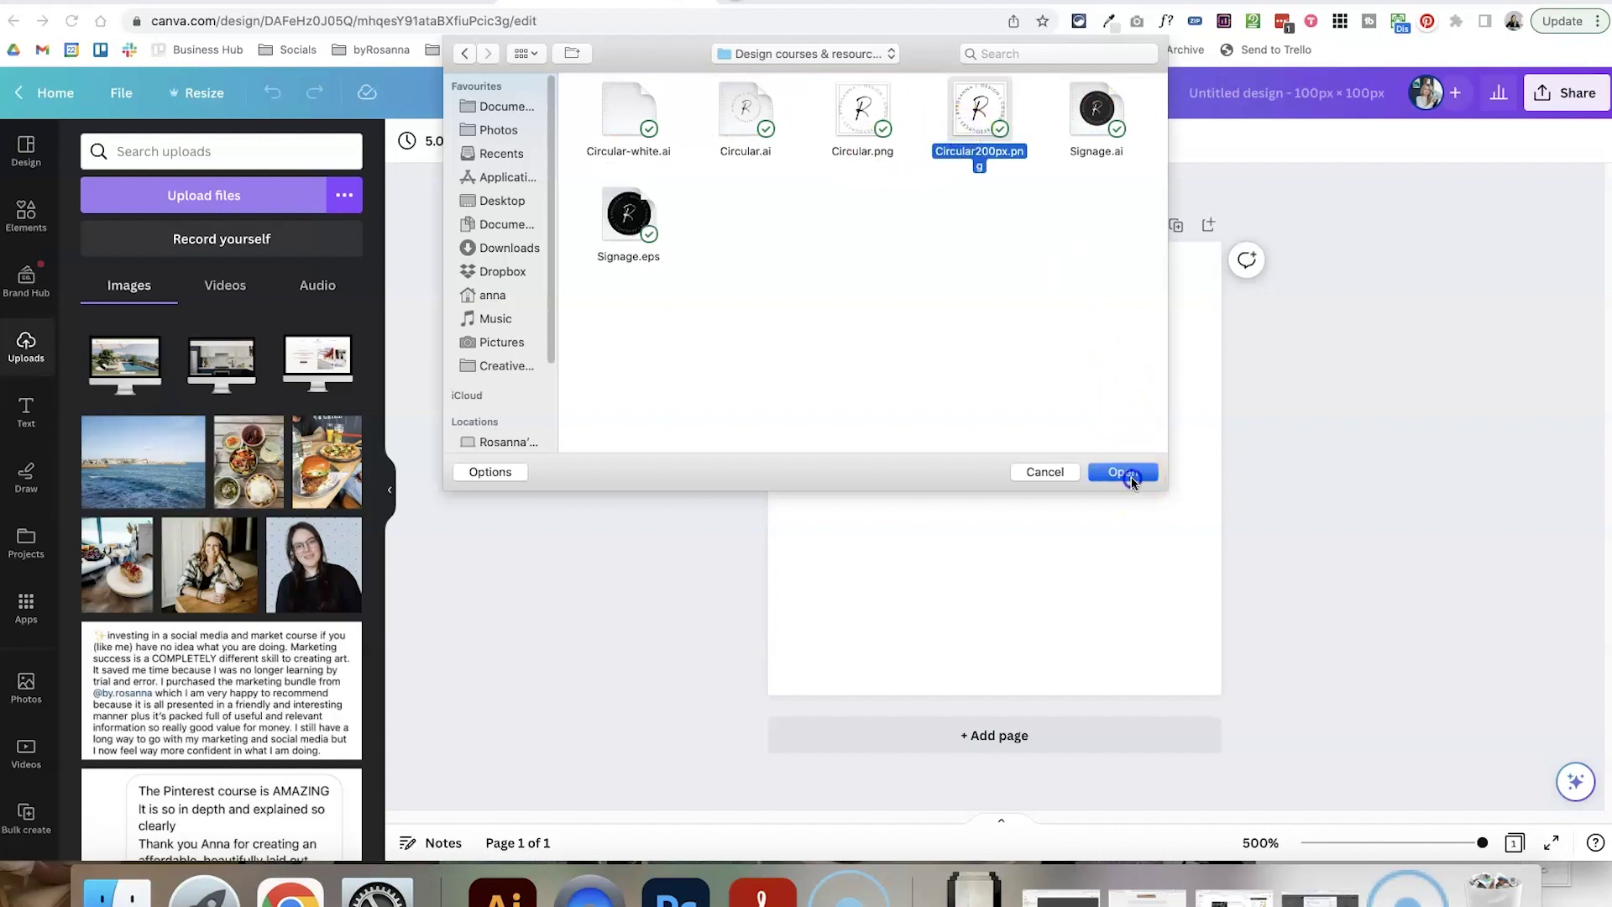
pyautogui.click(1123, 471)
# - Place the circular logo on the page and enlarge it to fill the square
pyautogui.moveTo(118, 360); pyautogui.dragTo(1000, 461)
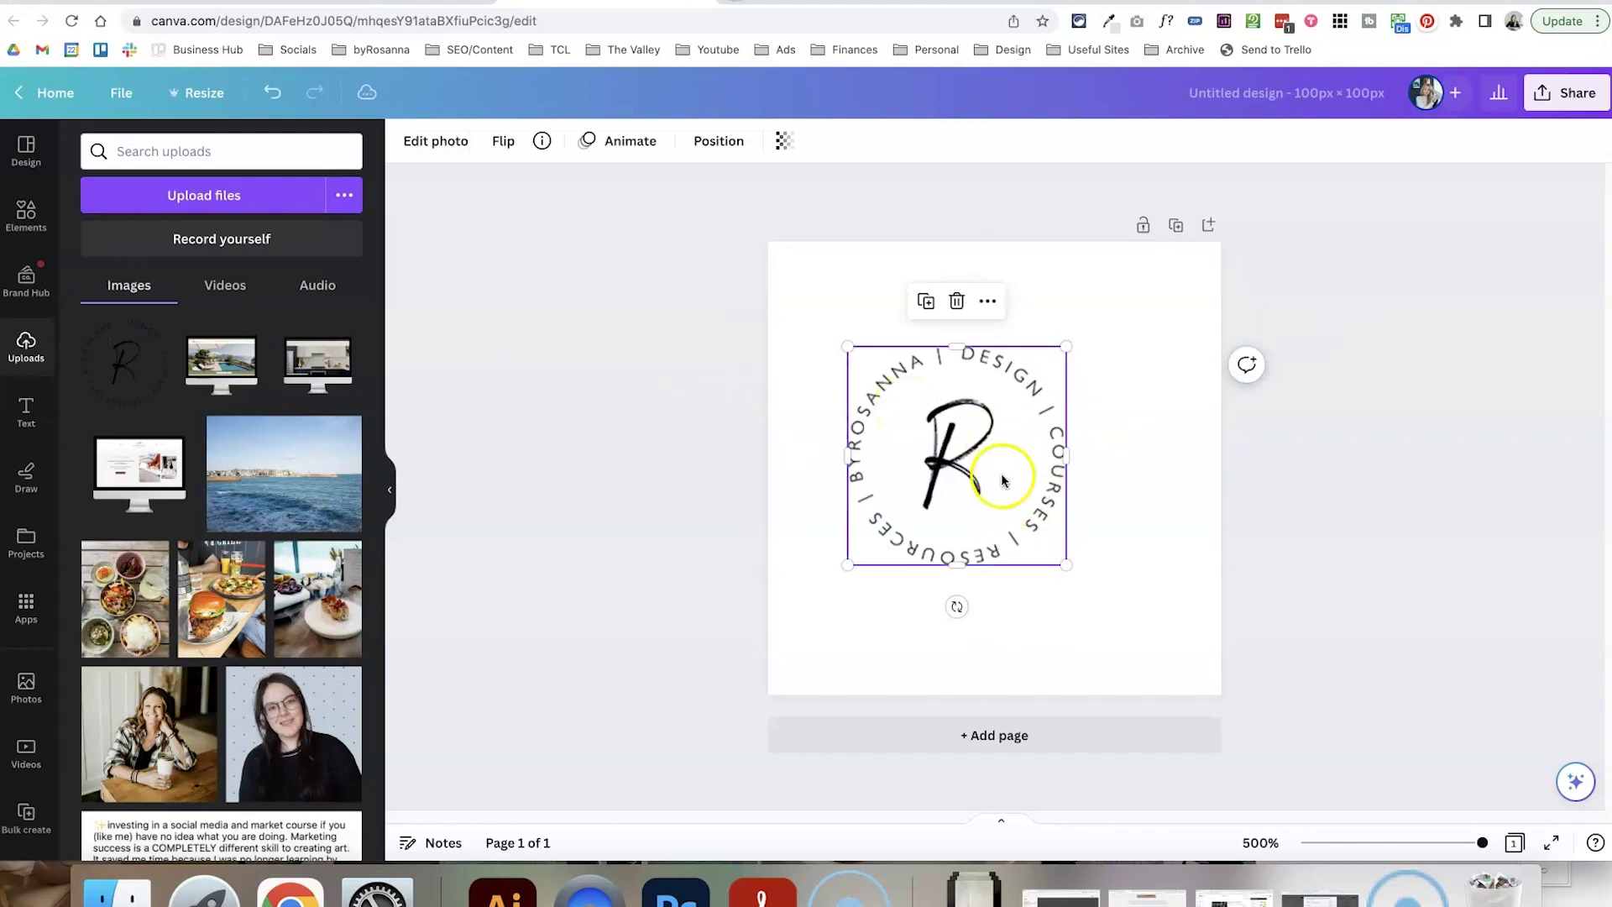
pyautogui.moveTo(942, 381); pyautogui.dragTo(1216, 626)
pyautogui.moveTo(1013, 417); pyautogui.dragTo(1029, 429)
pyautogui.click(1259, 438)
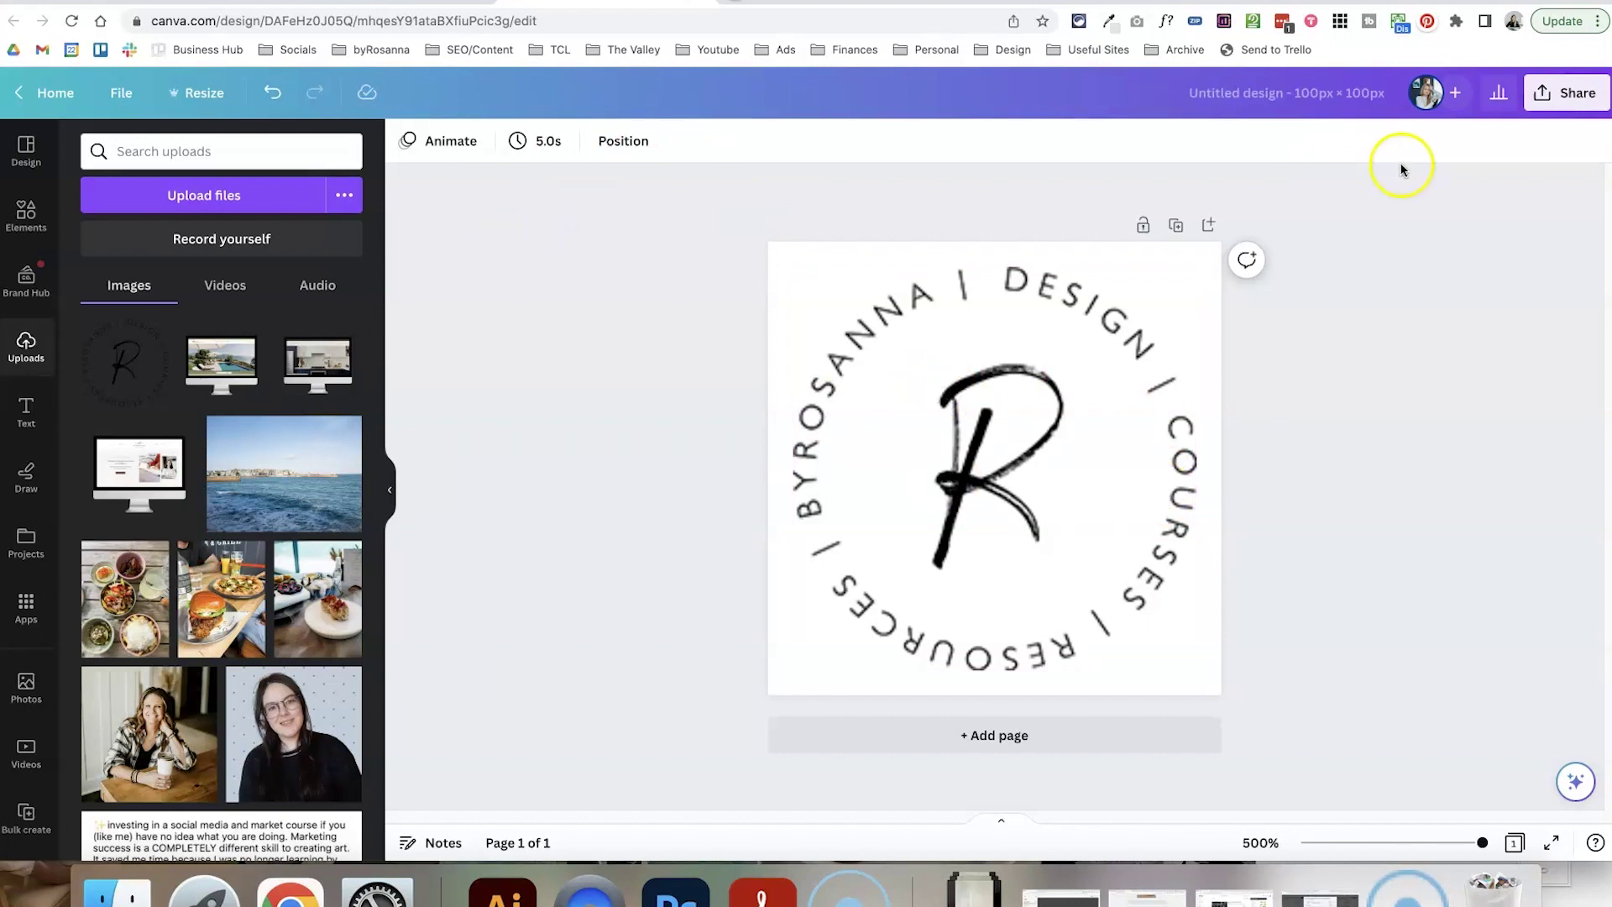
# - Download the Canva design as a JPG file
pyautogui.click(1549, 92)
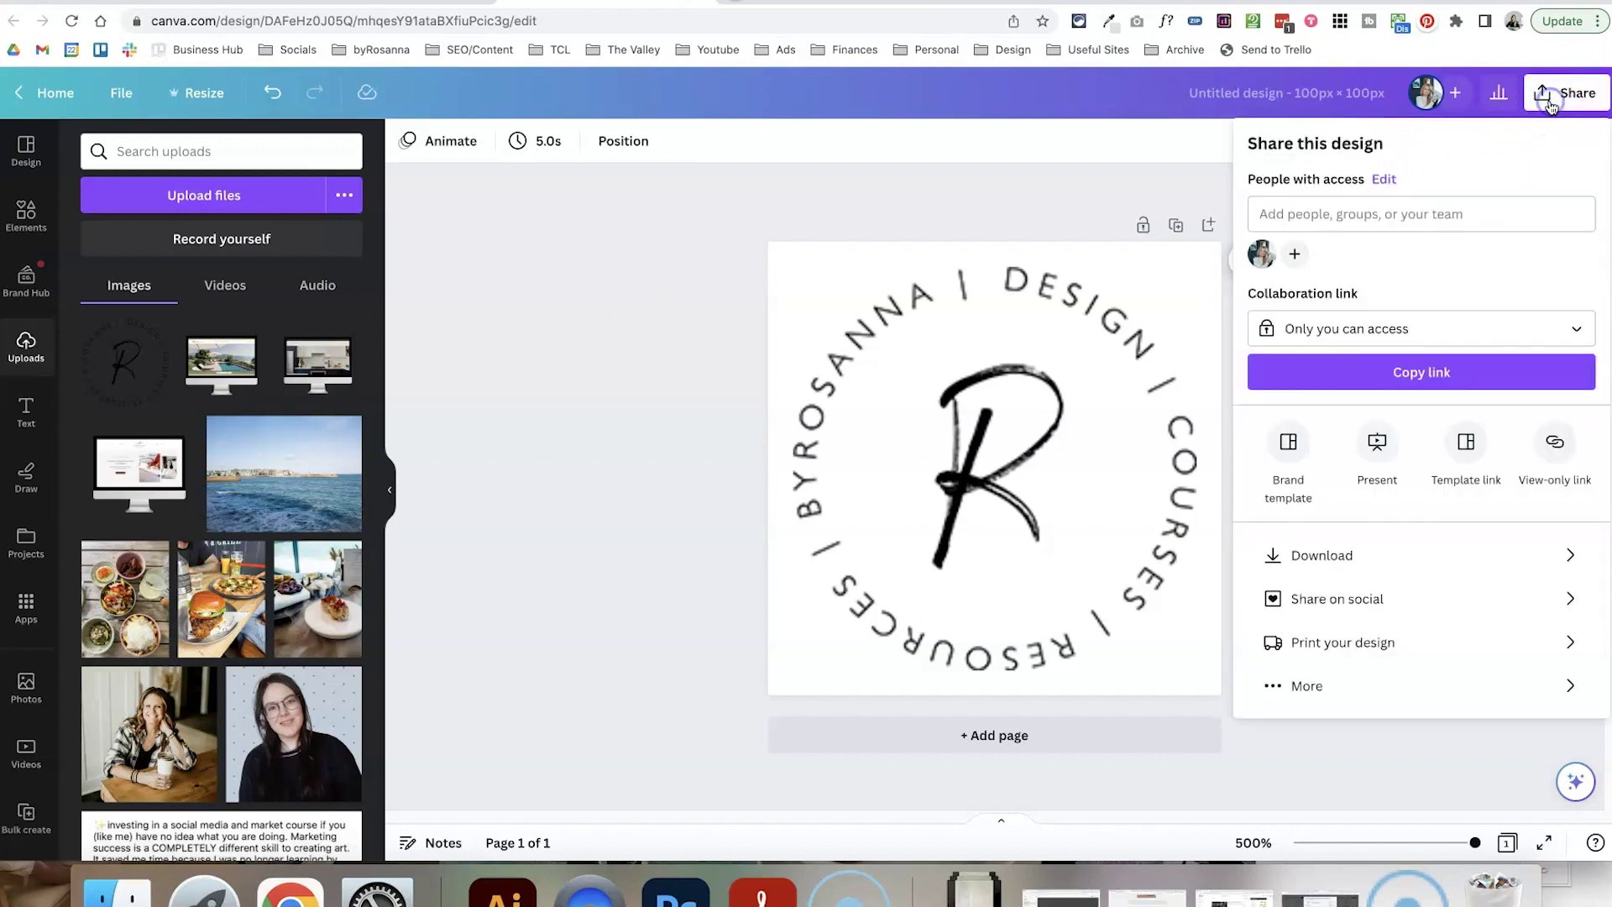
pyautogui.click(1362, 552)
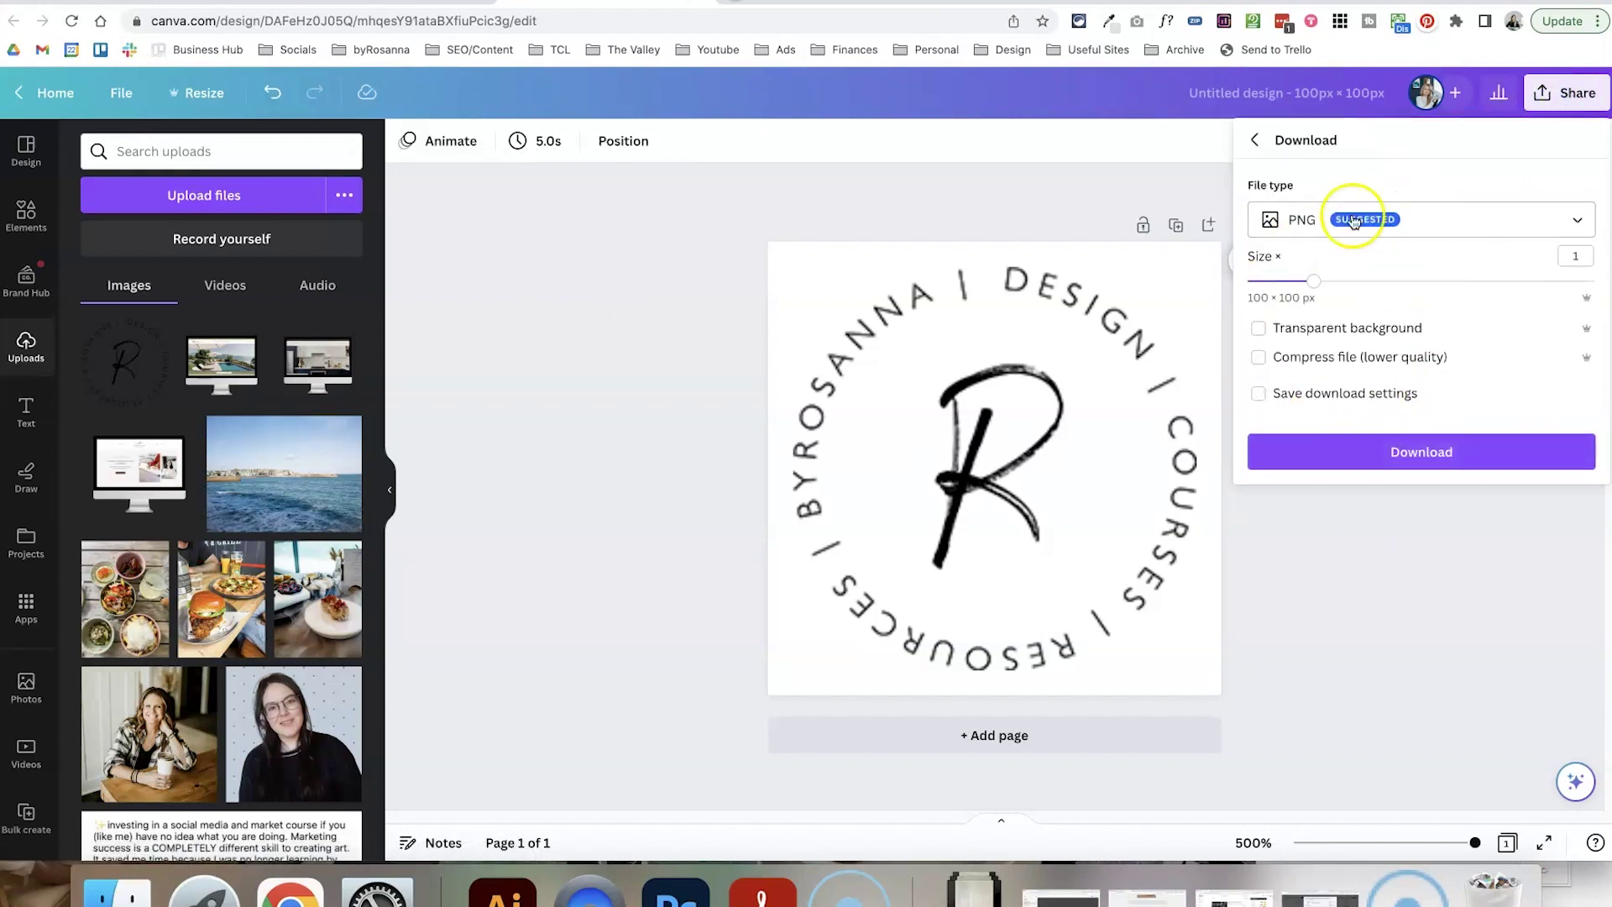
pyautogui.click(1312, 223)
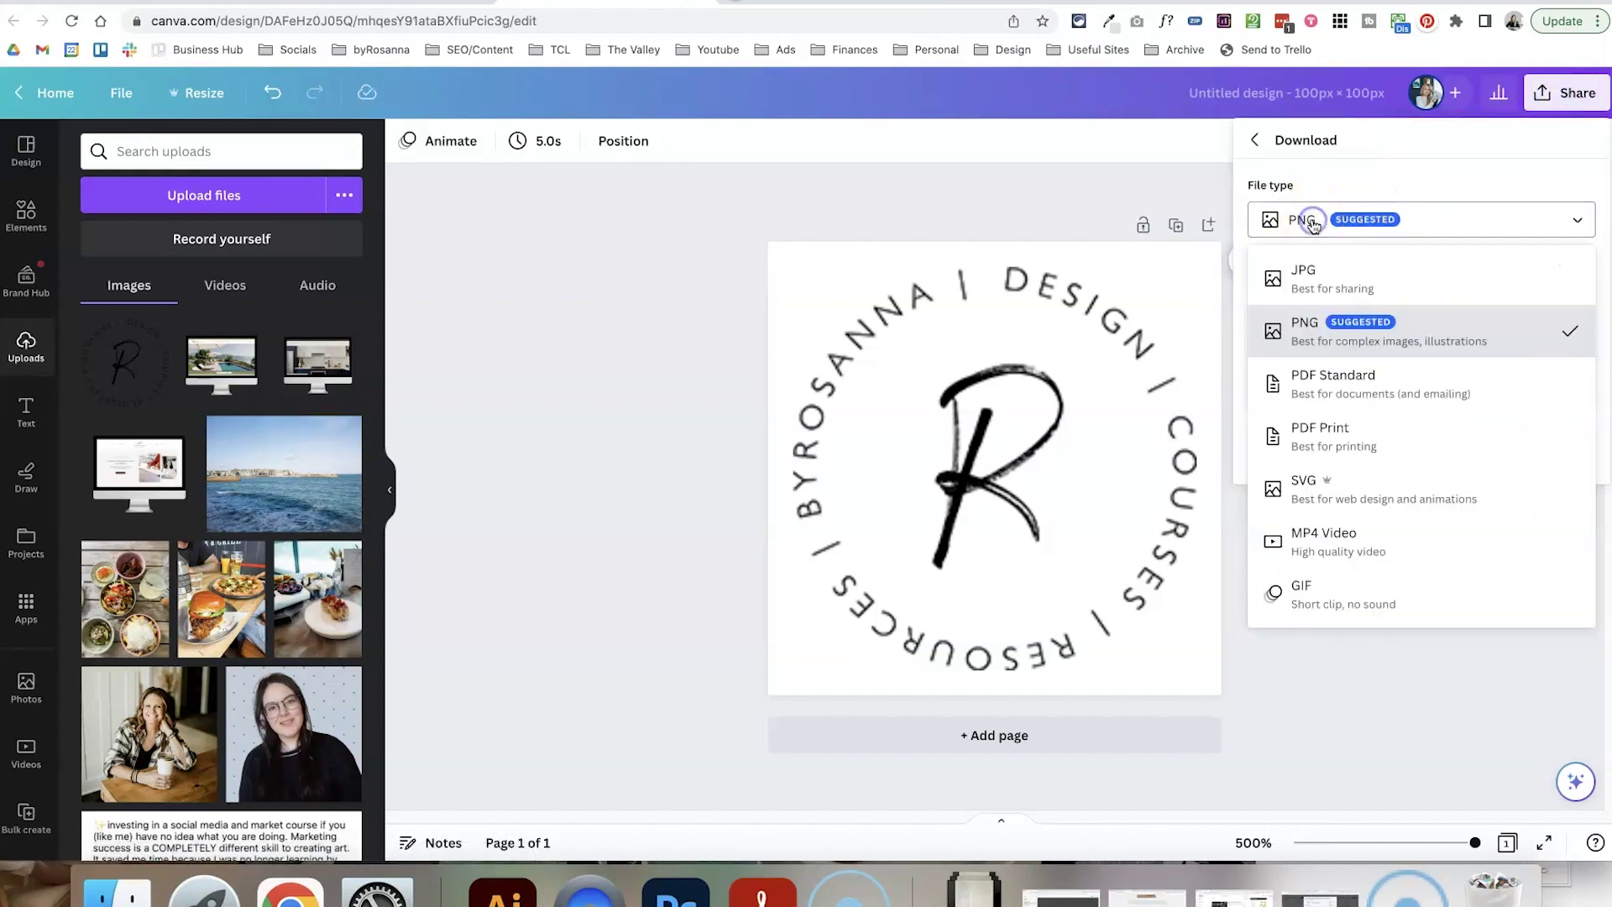
pyautogui.click(1329, 271)
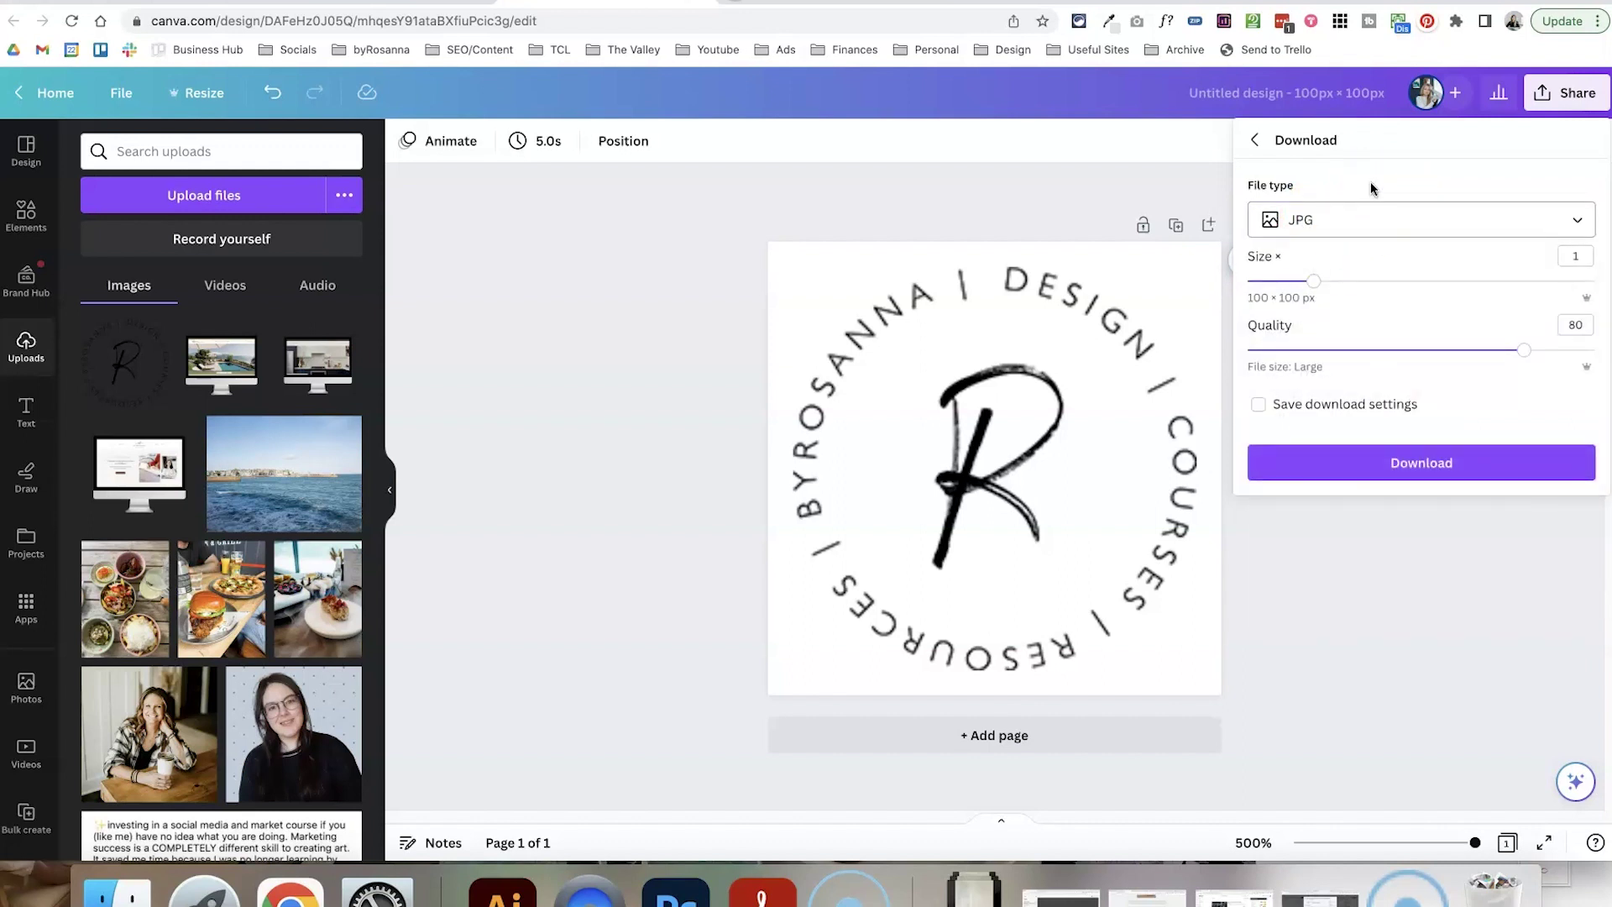
pyautogui.click(1403, 461)
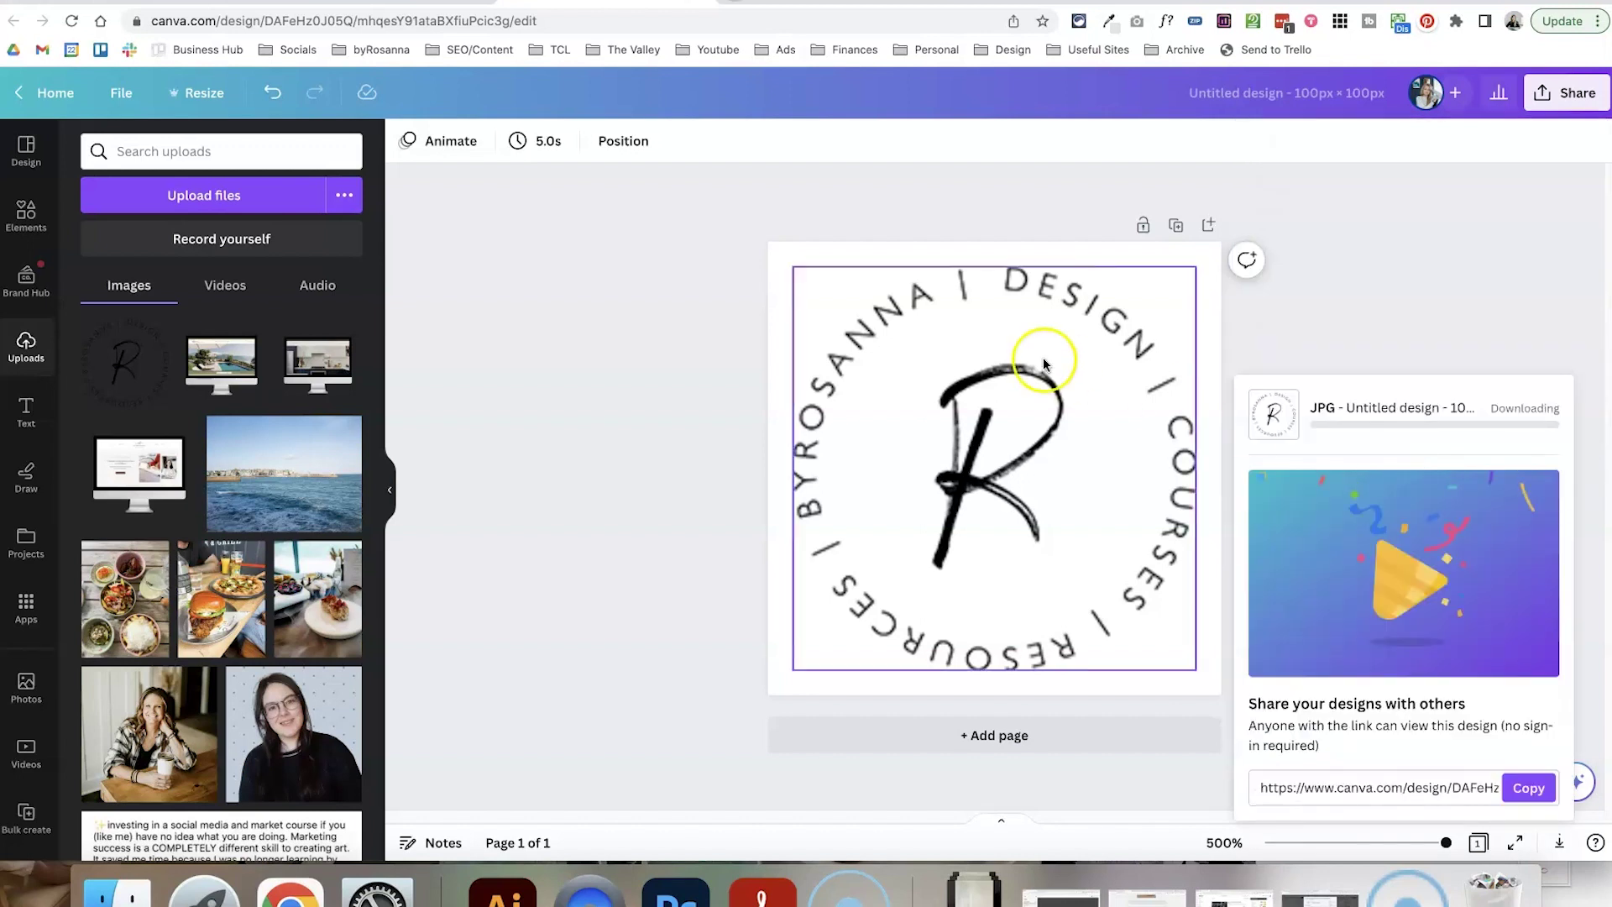
# - Reopen the download settings and turn on a transparent background
pyautogui.click(1578, 101)
pyautogui.click(1366, 547)
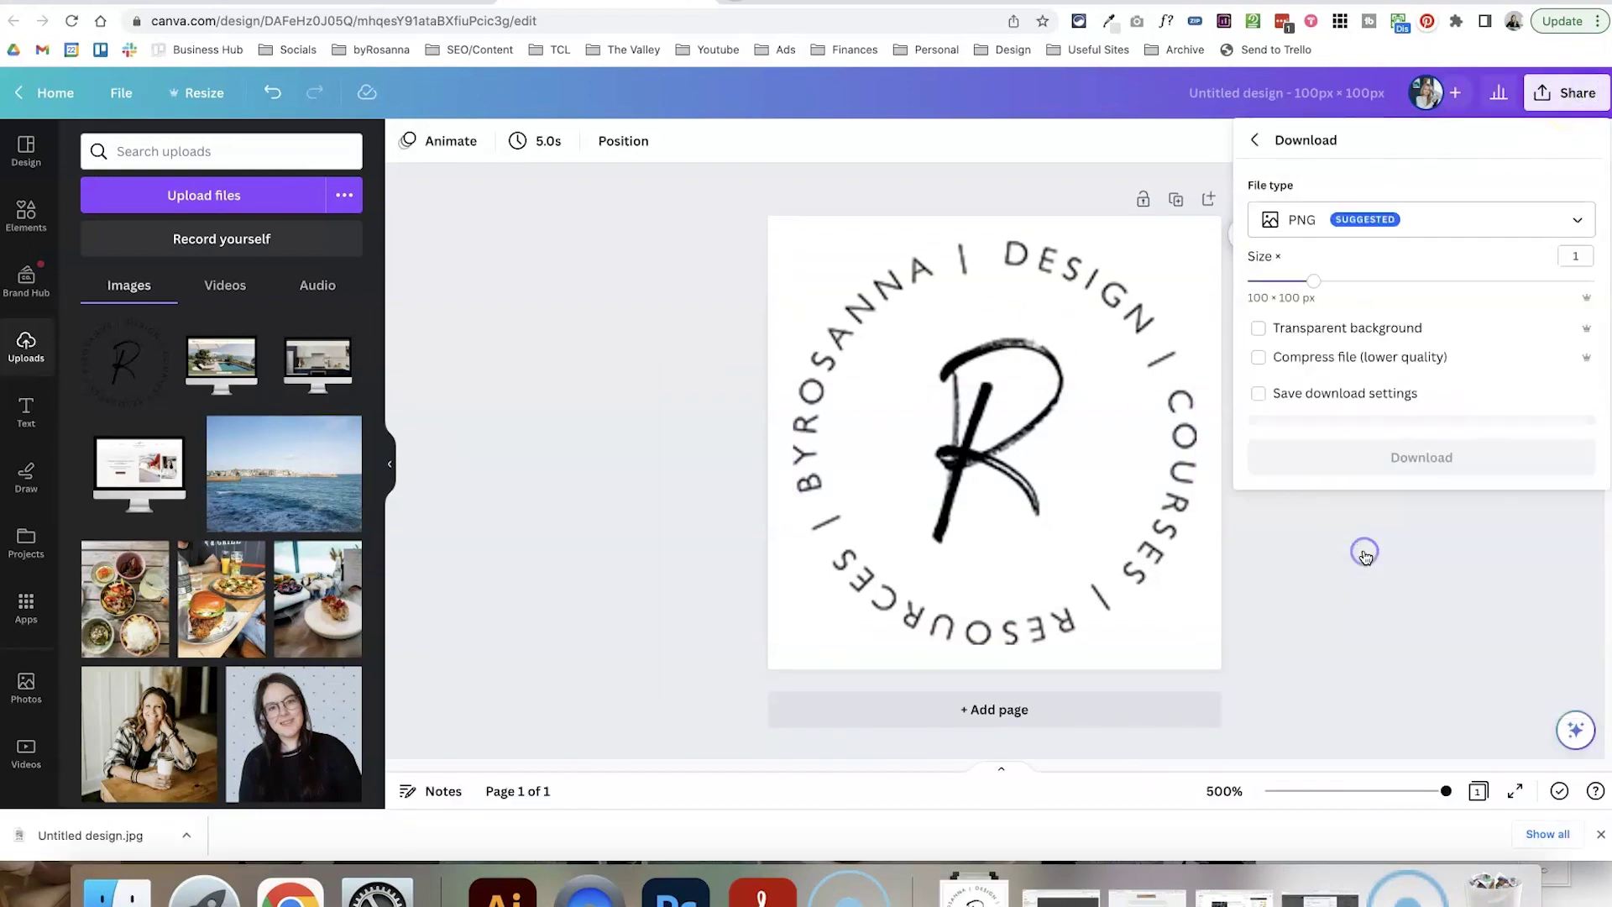
pyautogui.click(1257, 328)
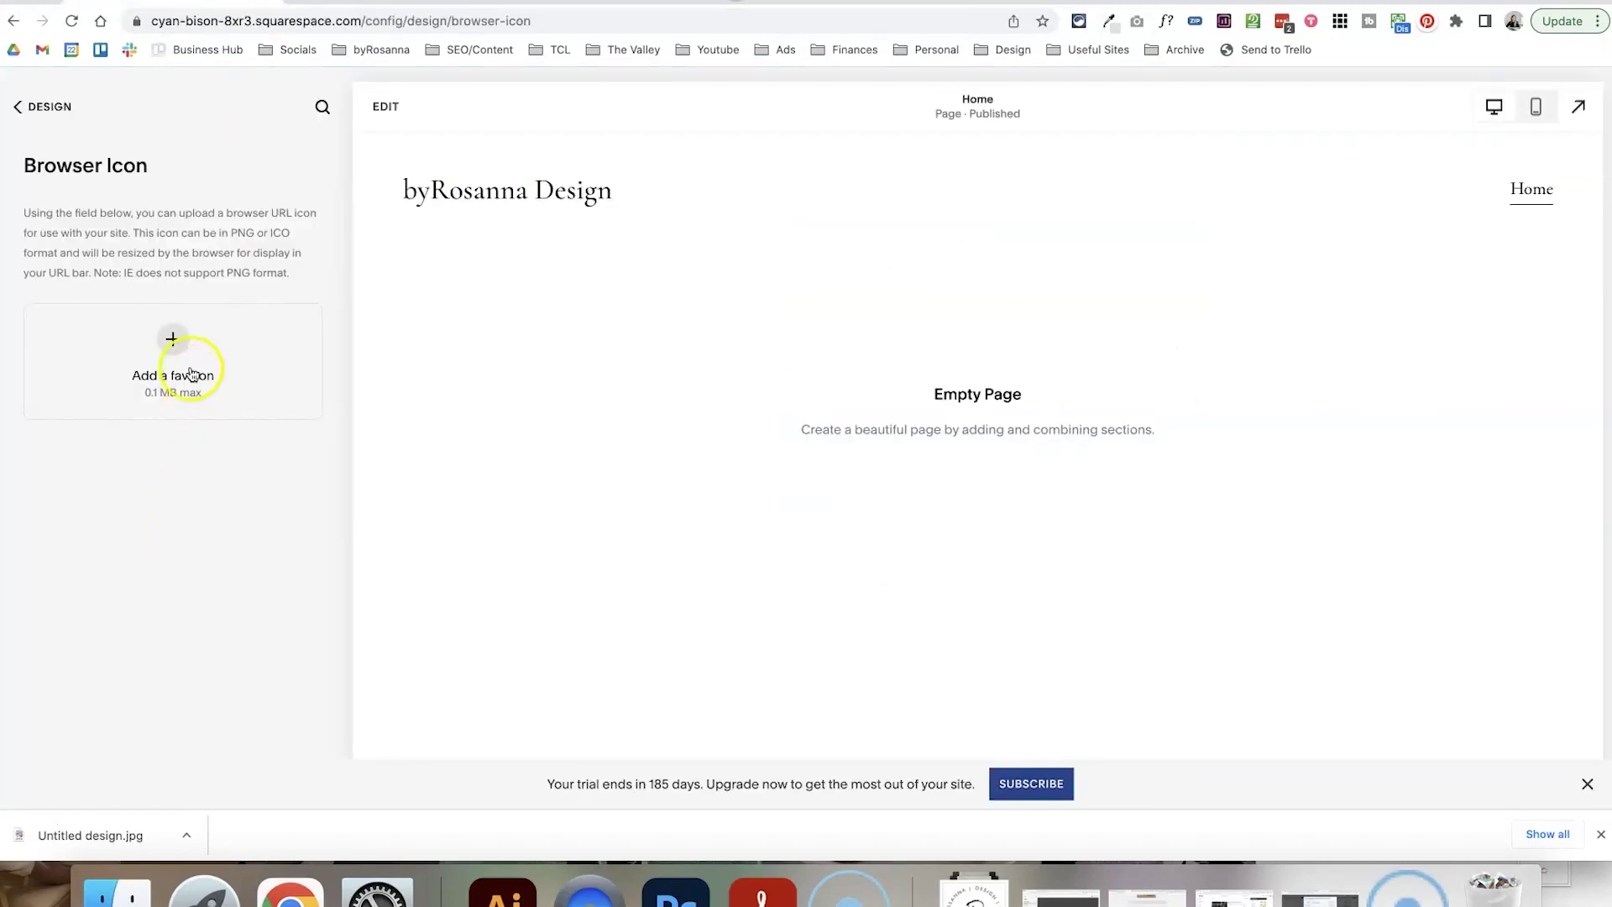
# - Upload Untitled design.jpg from Downloads as the Squarespace favicon
pyautogui.click(173, 339)
pyautogui.click(165, 385)
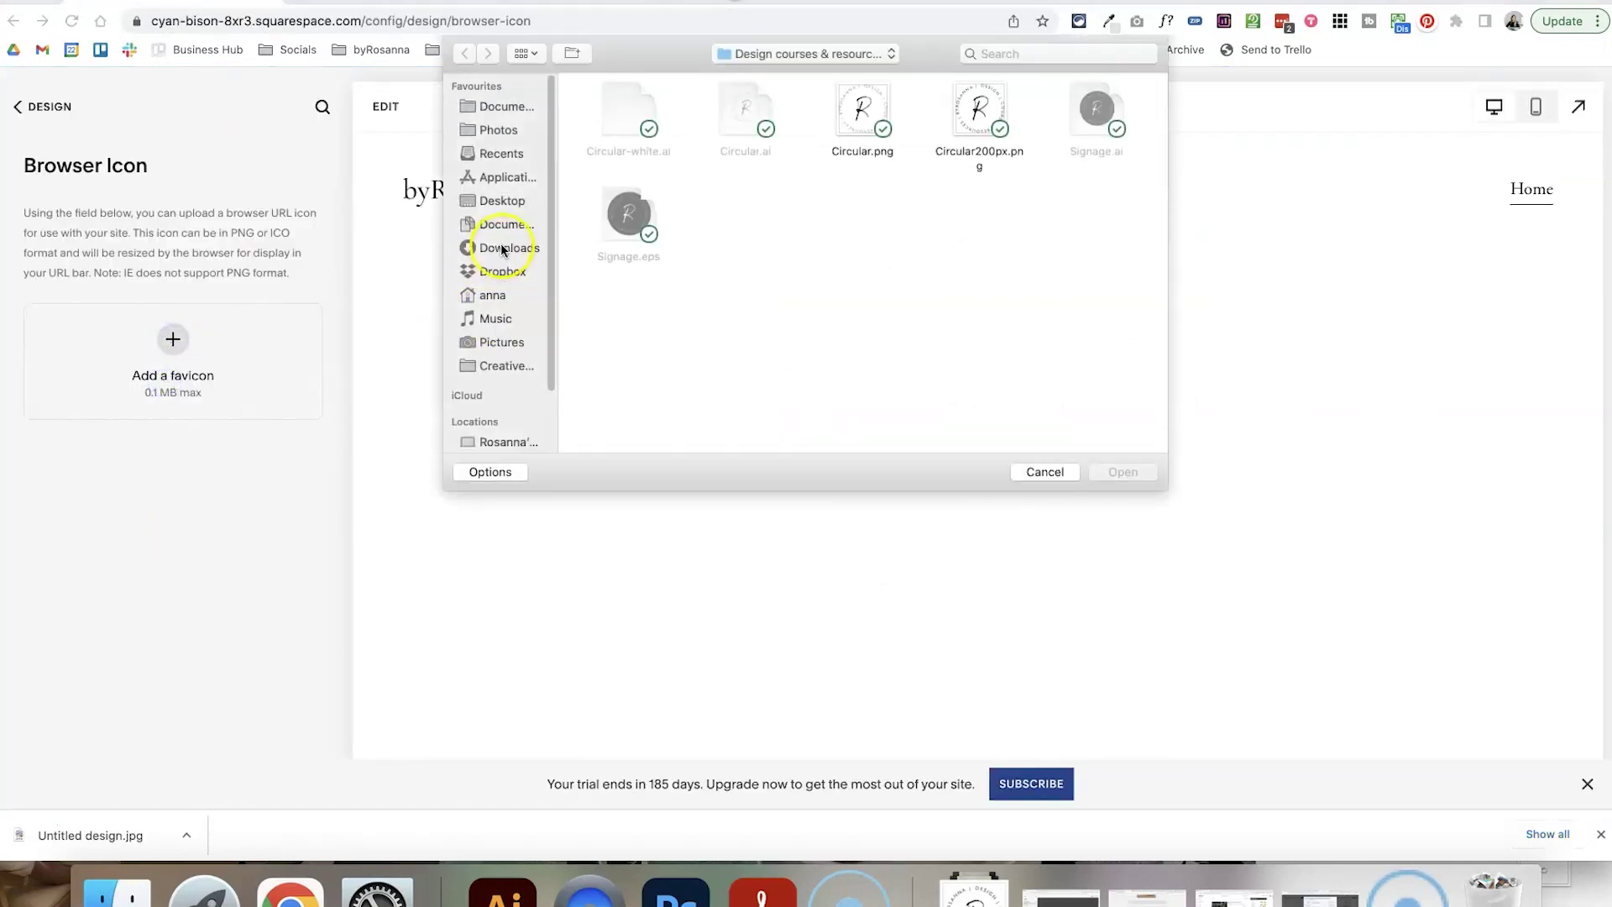
pyautogui.click(507, 248)
pyautogui.click(862, 323)
pyautogui.click(1122, 471)
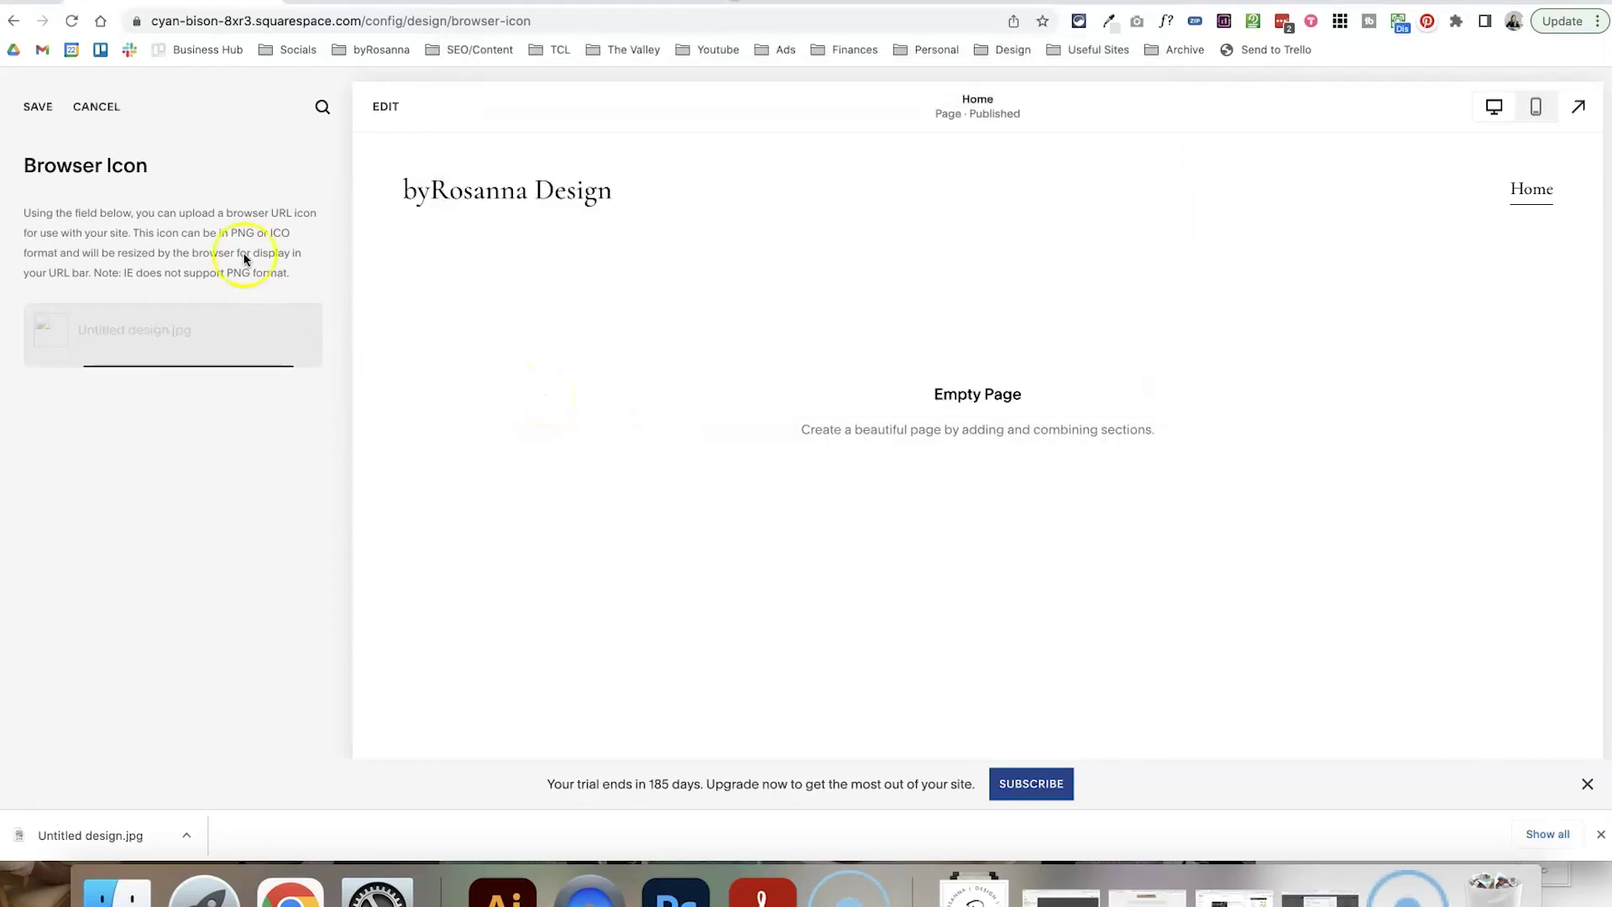
# - Save the new browser icon, return to Design settings, and reload the site
pyautogui.click(35, 106)
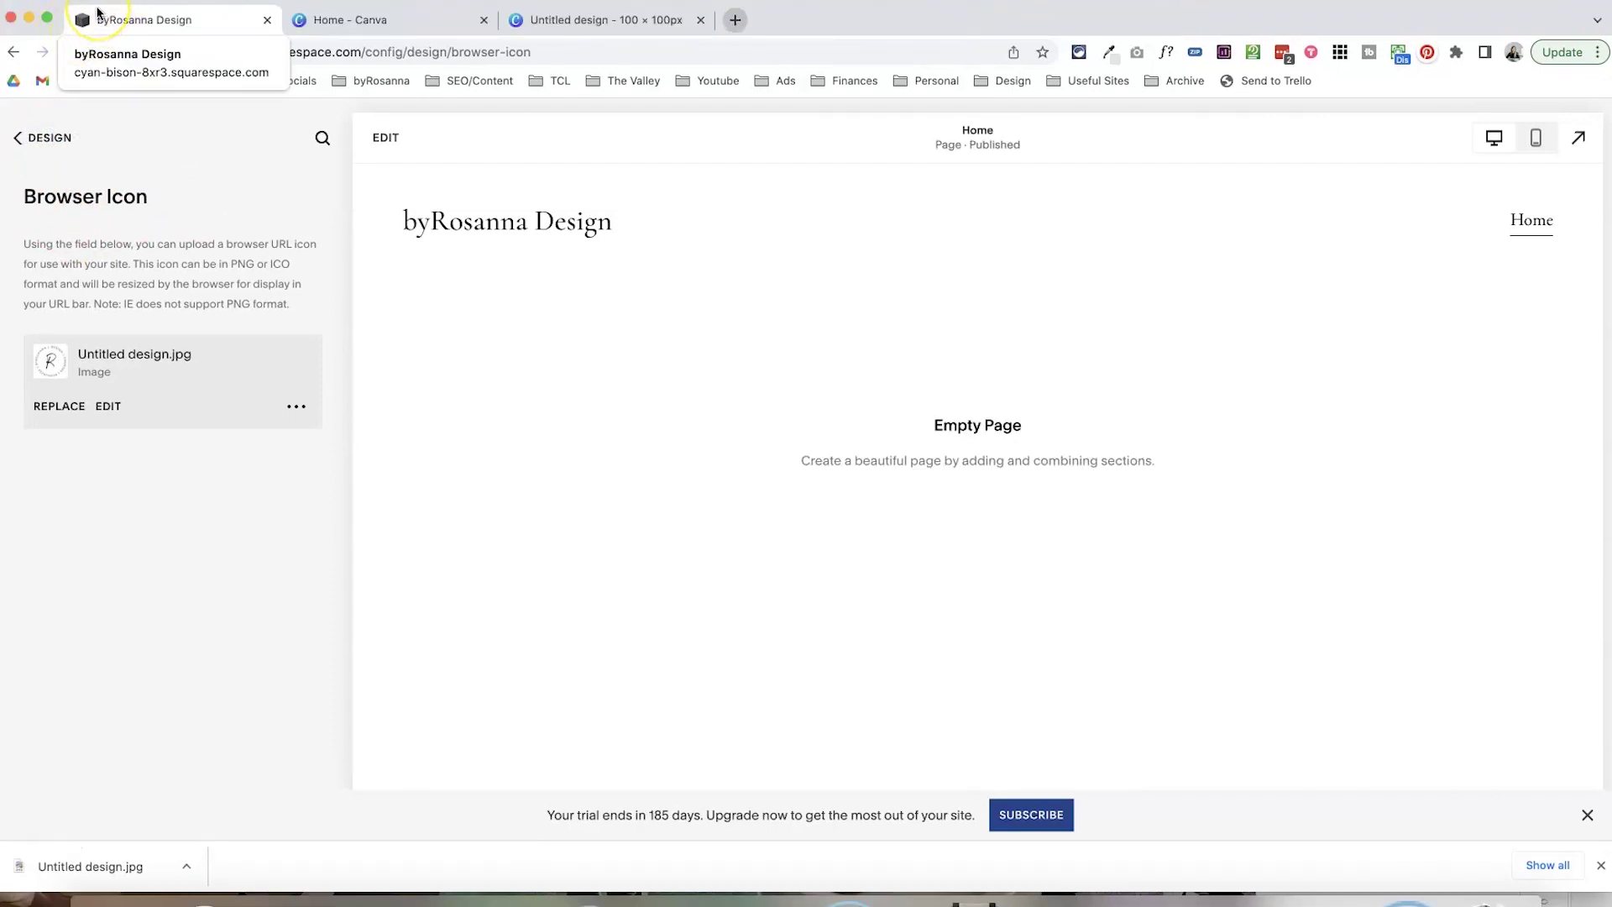
pyautogui.click(44, 137)
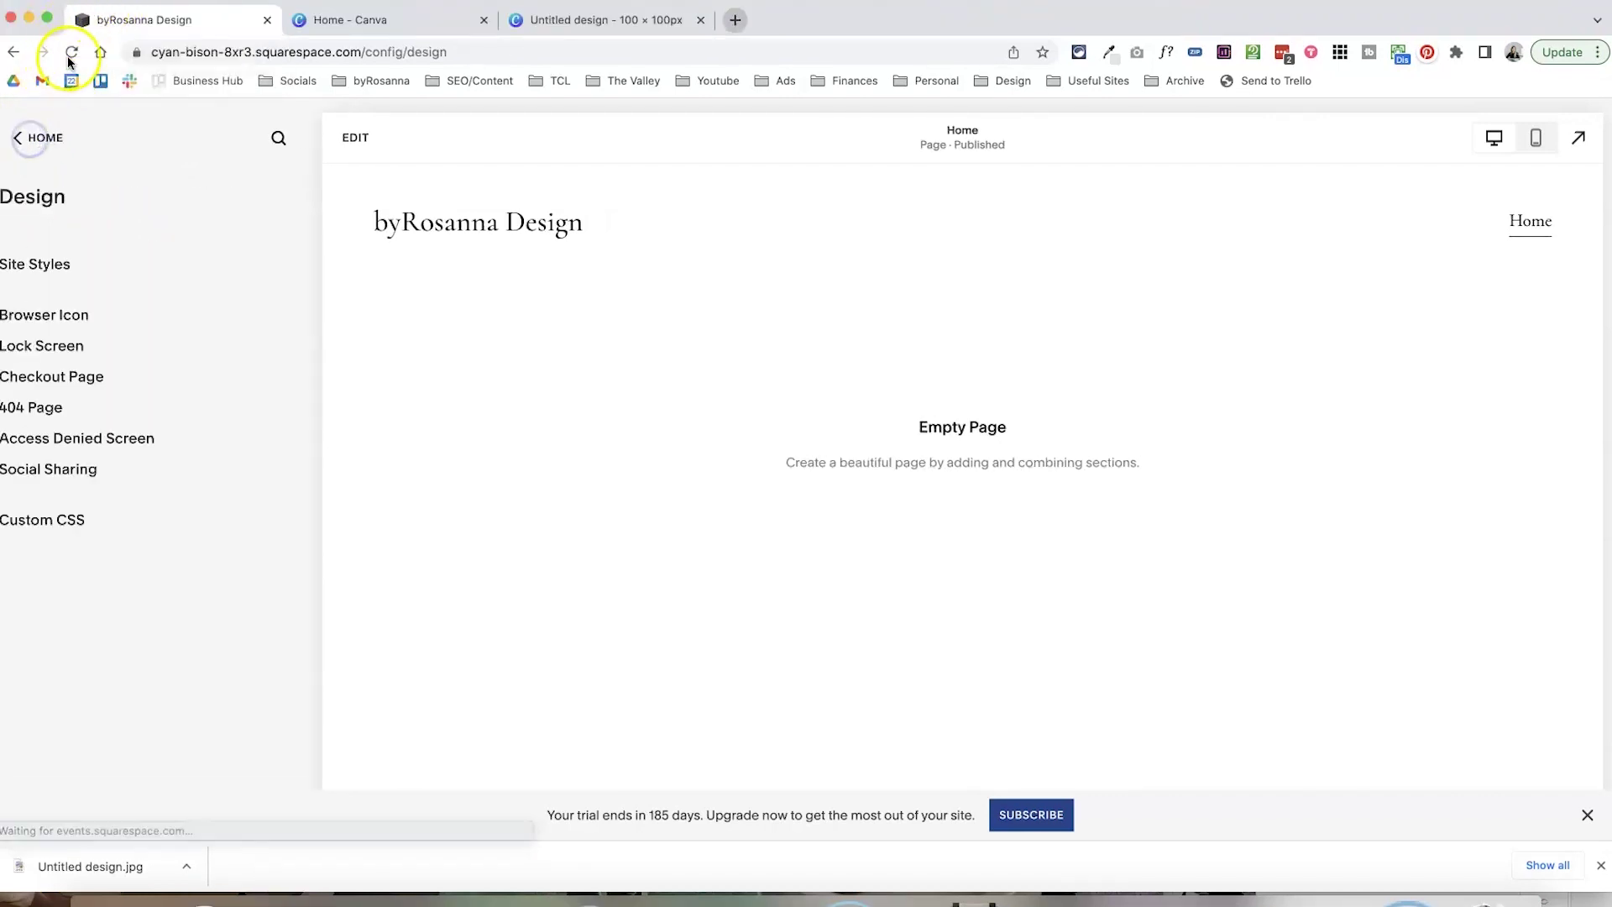
pyautogui.click(71, 54)
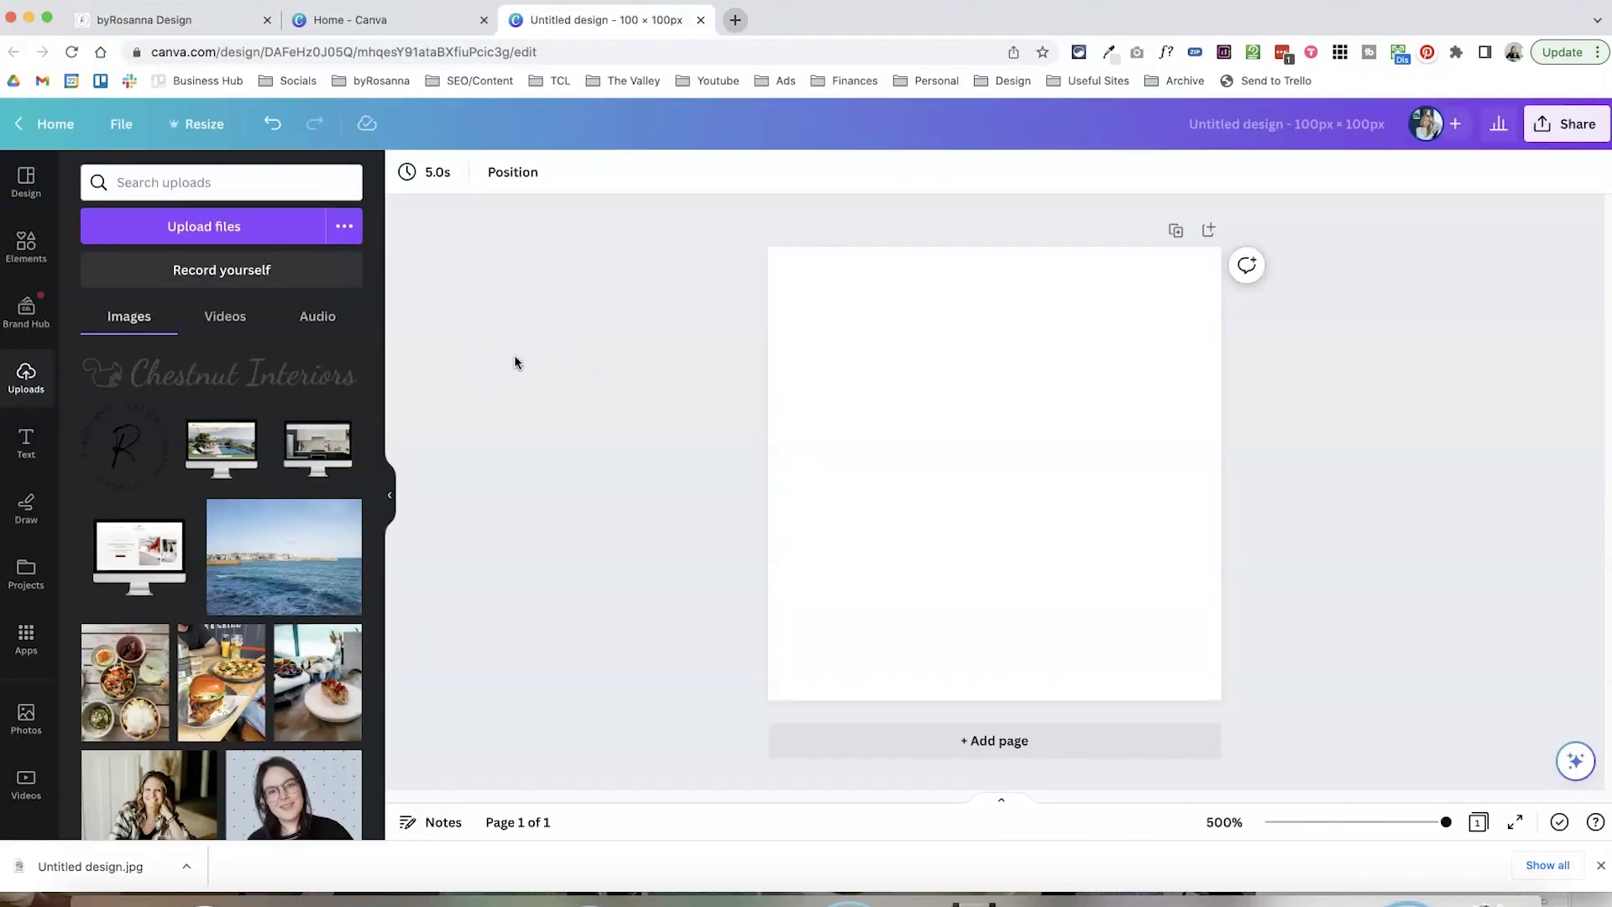
# - Add the Chestnut Interiors logo from Uploads, enlarged to span the page width near the top
pyautogui.moveTo(341, 373)
pyautogui.click(270, 374)
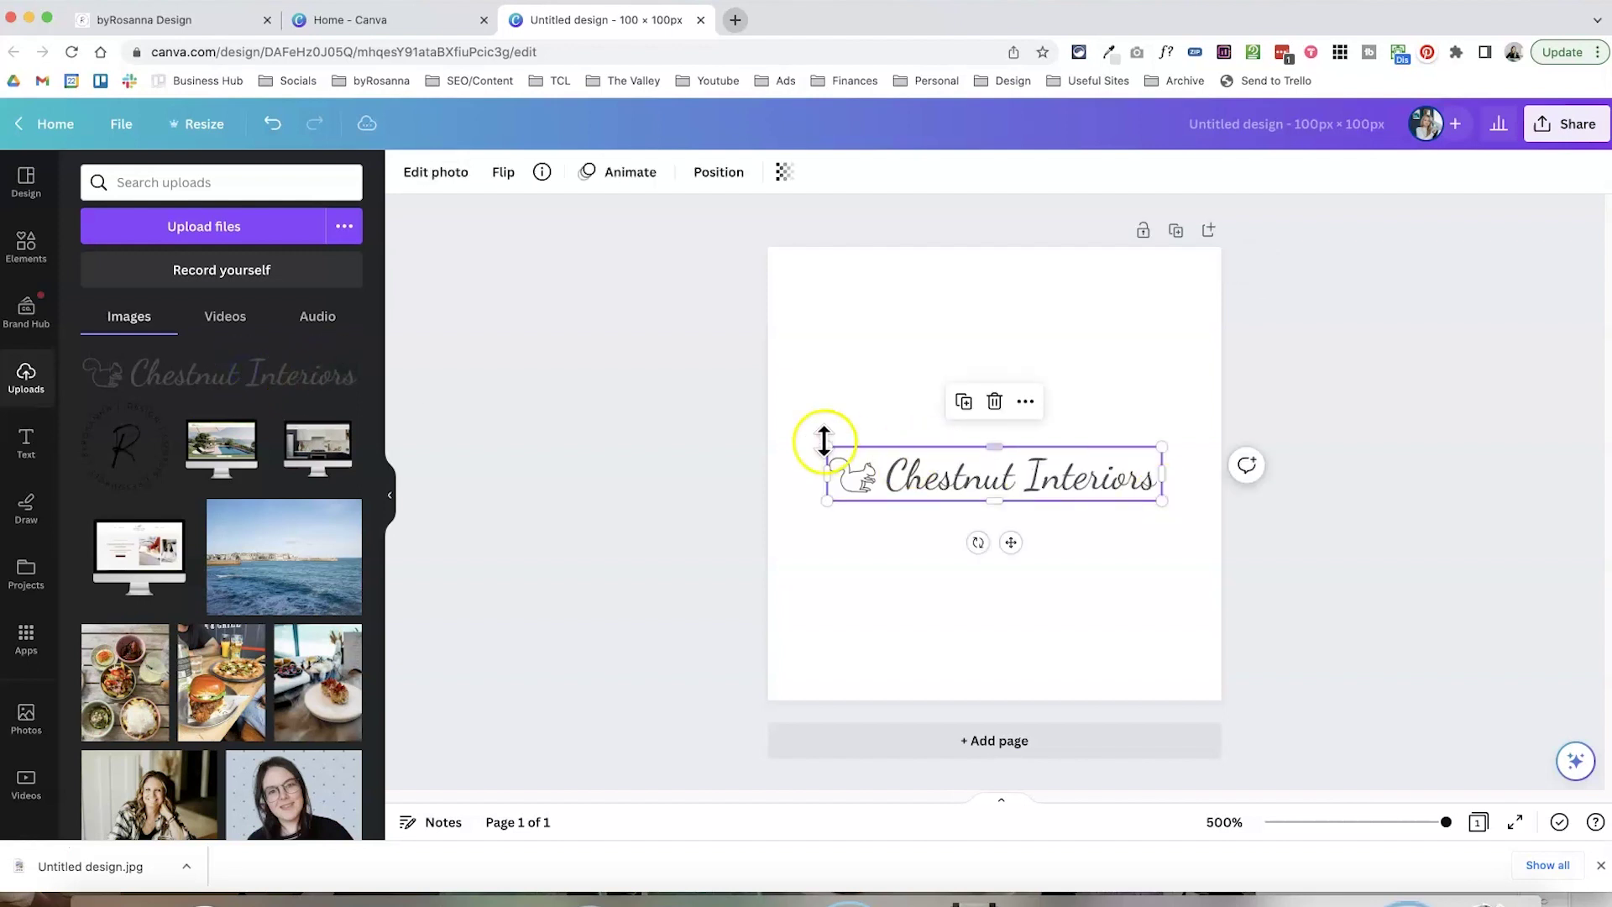
pyautogui.moveTo(831, 446); pyautogui.dragTo(779, 423)
pyautogui.moveTo(956, 471); pyautogui.dragTo(991, 372)
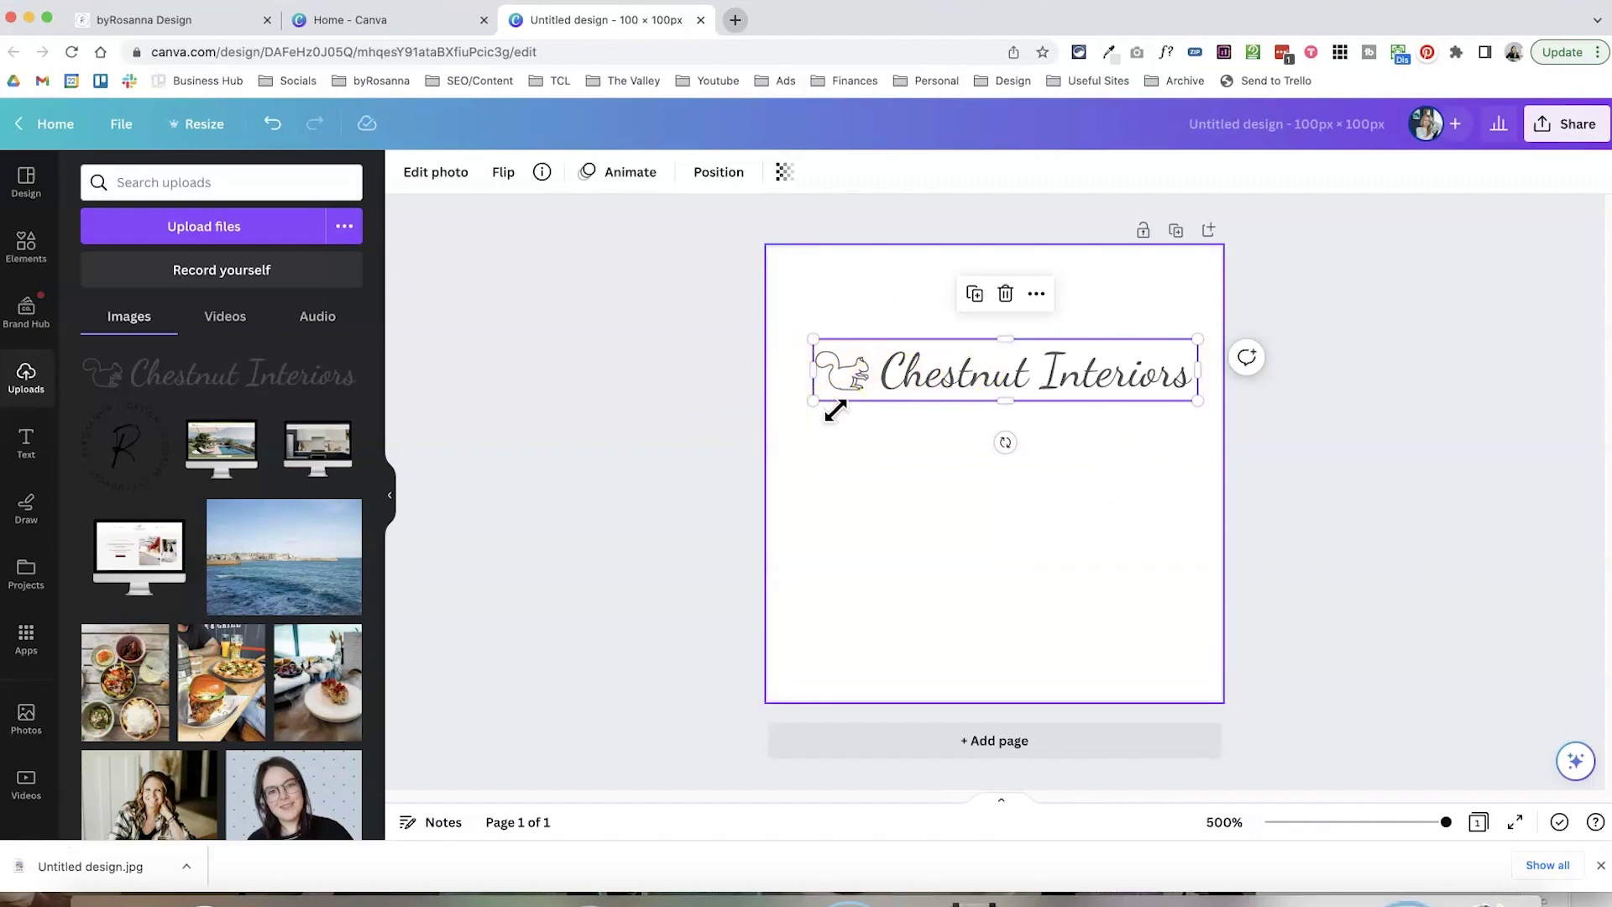
pyautogui.click(691, 139)
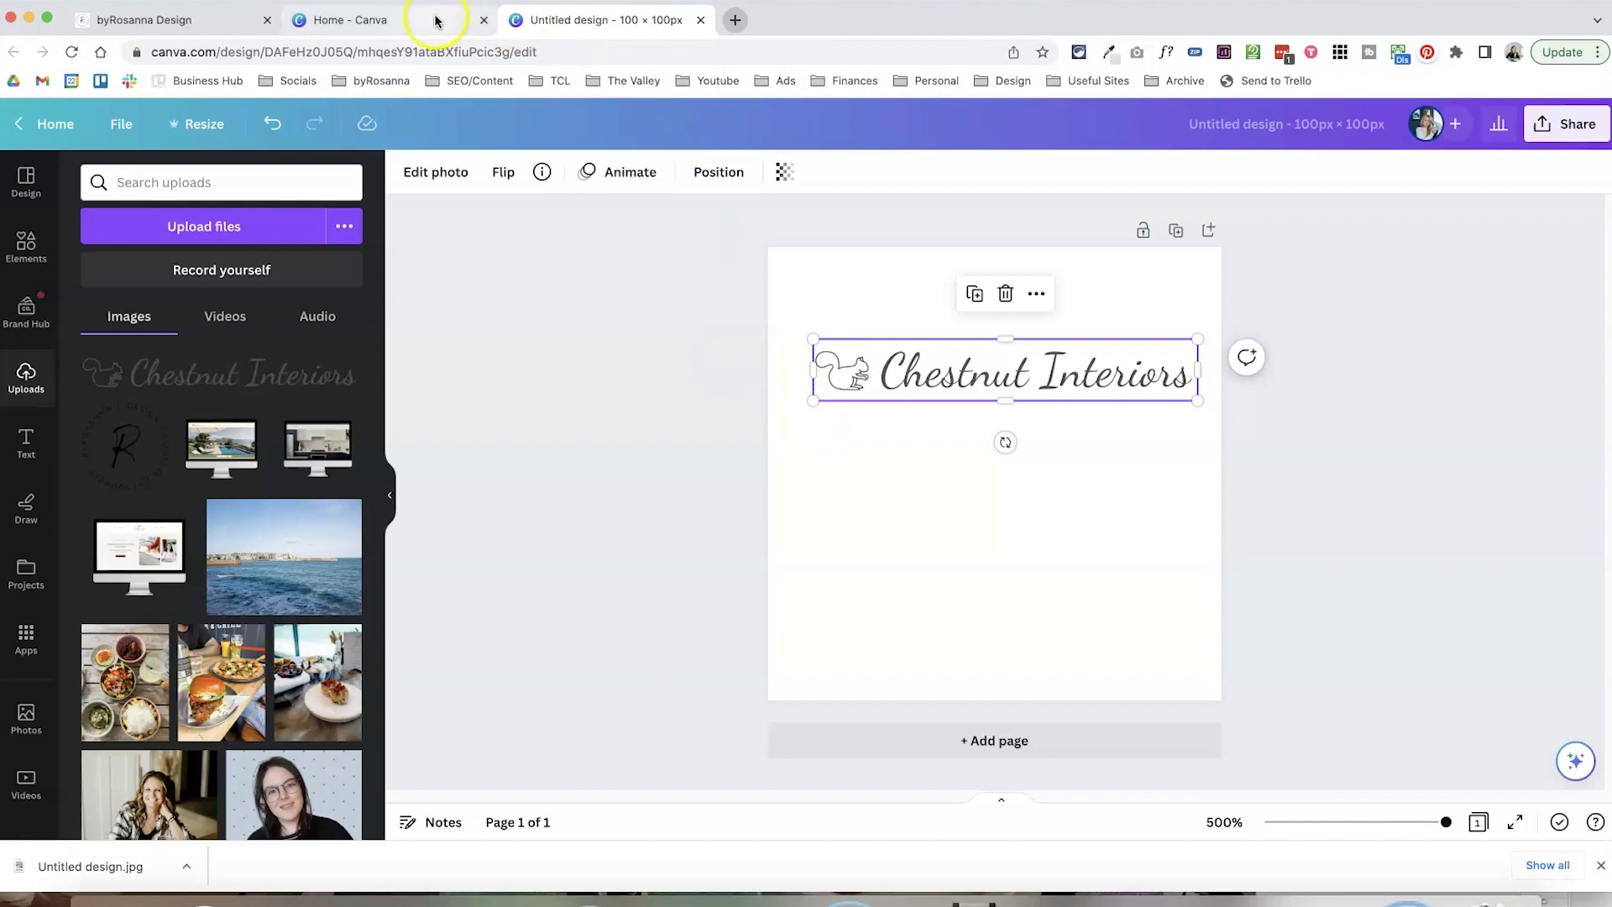
pyautogui.click(524, 30)
pyautogui.click(510, 140)
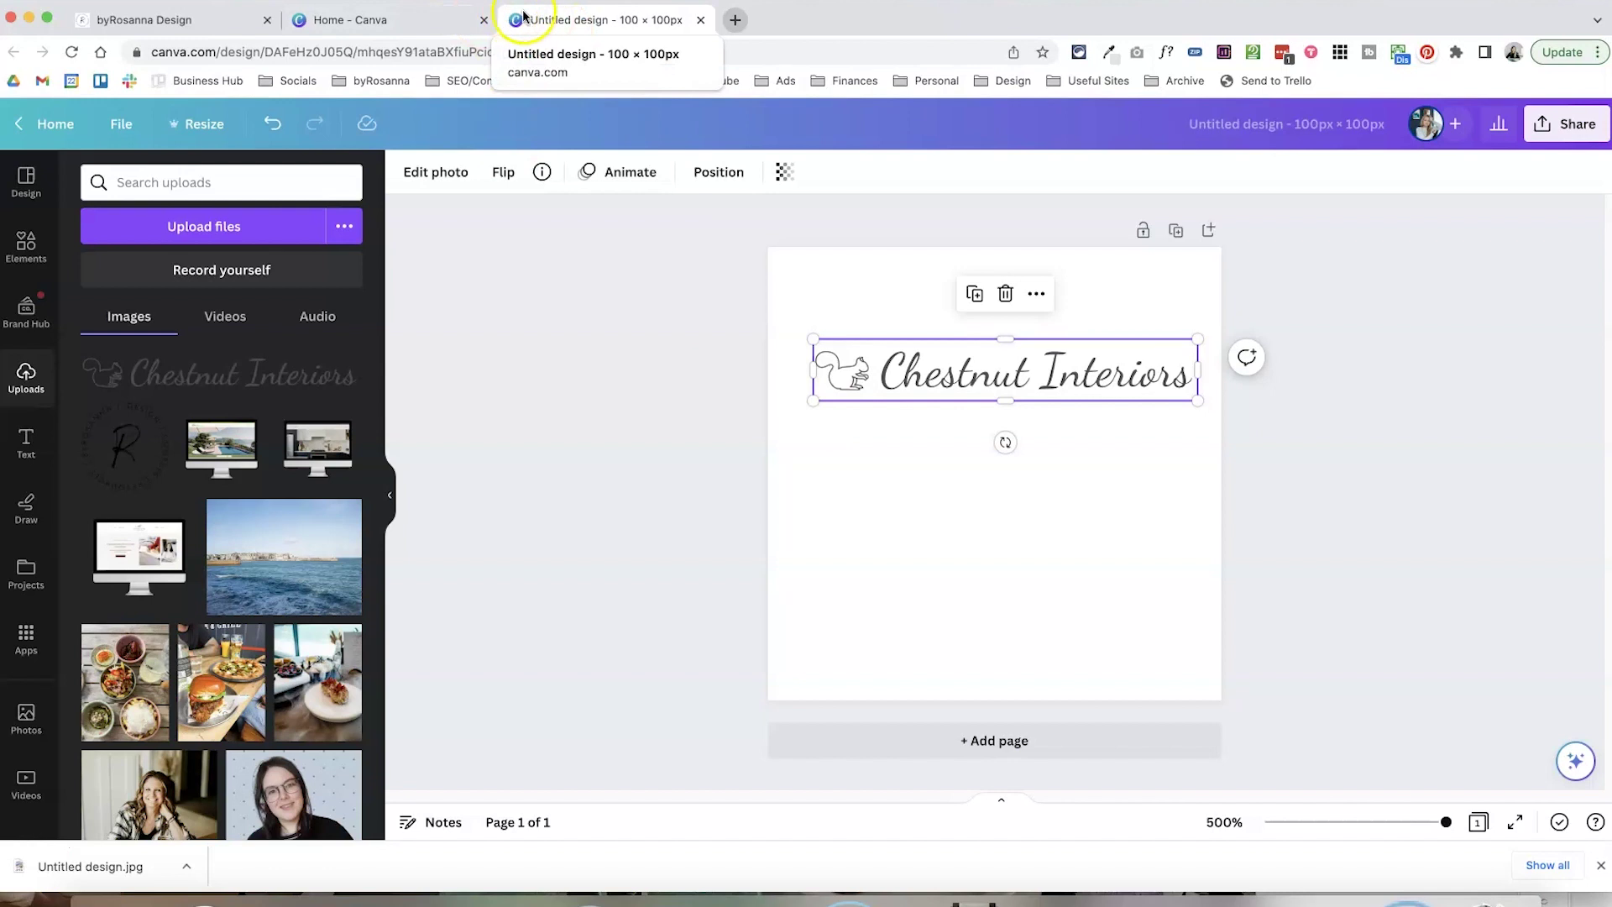
pyautogui.click(499, 44)
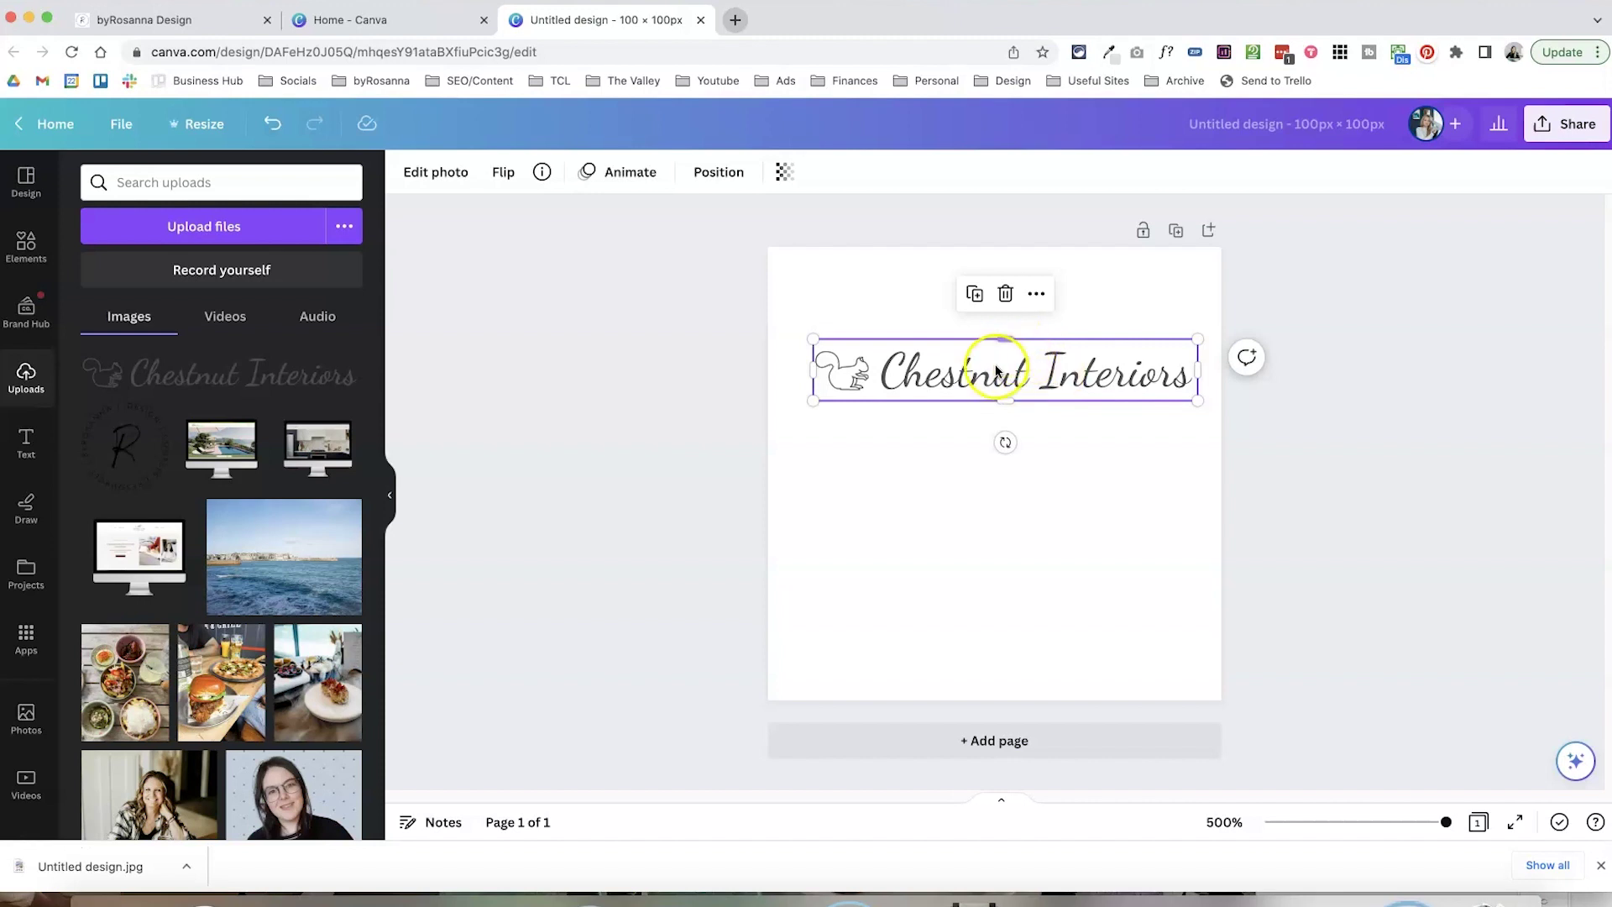
pyautogui.click(919, 378)
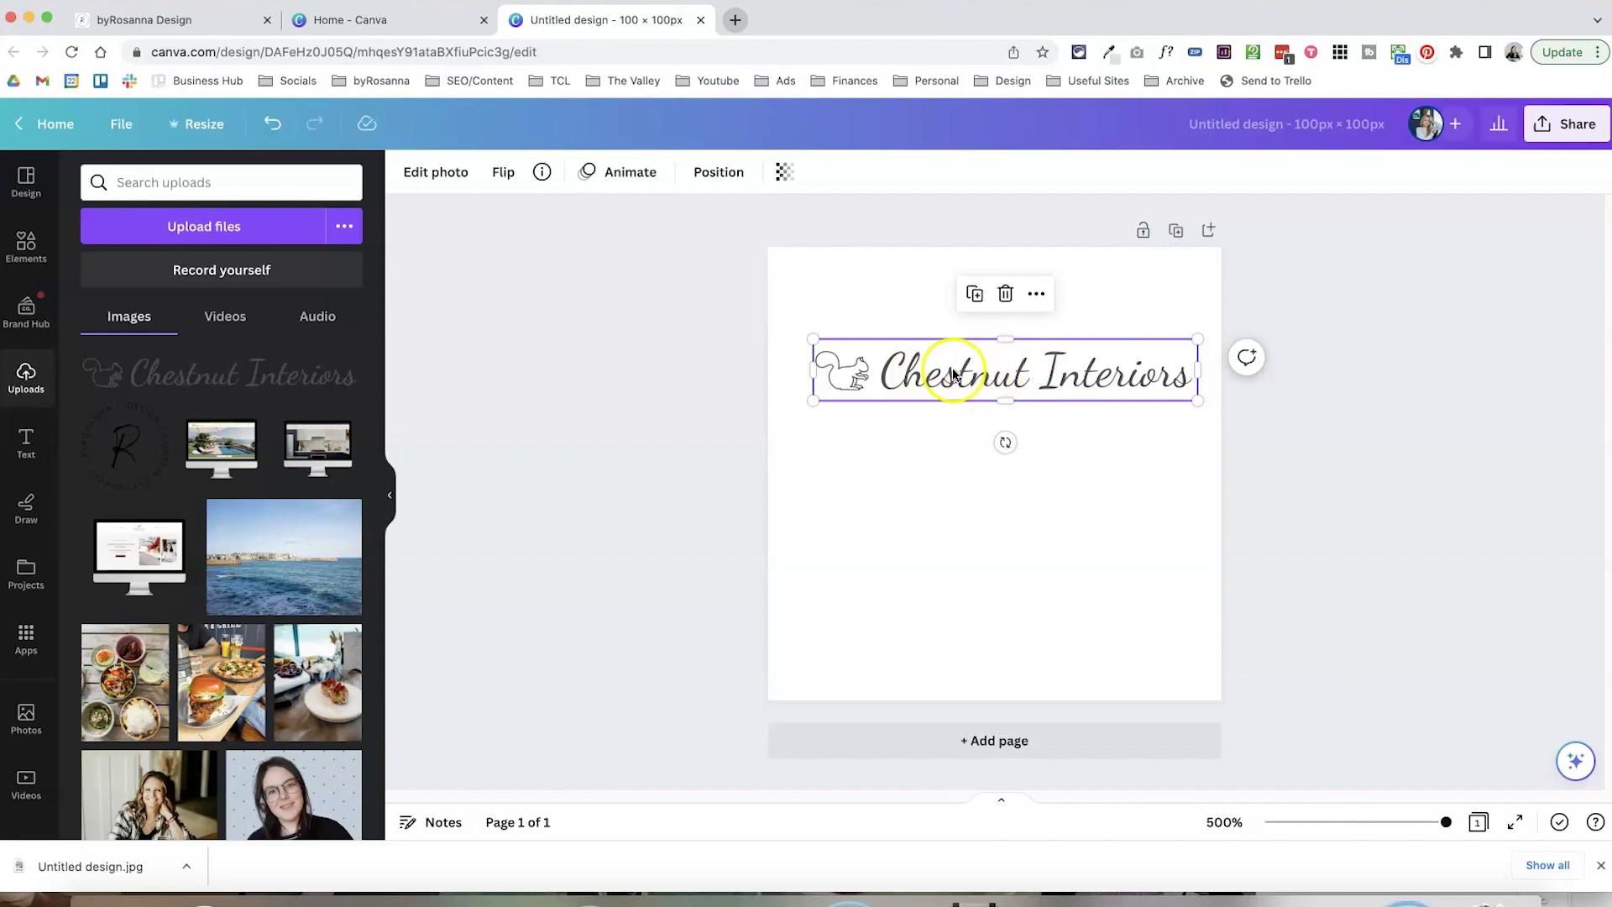
# - Crop the Chestnut Interiors logo down to just the squirrel drawing
pyautogui.doubleClick(953, 378)
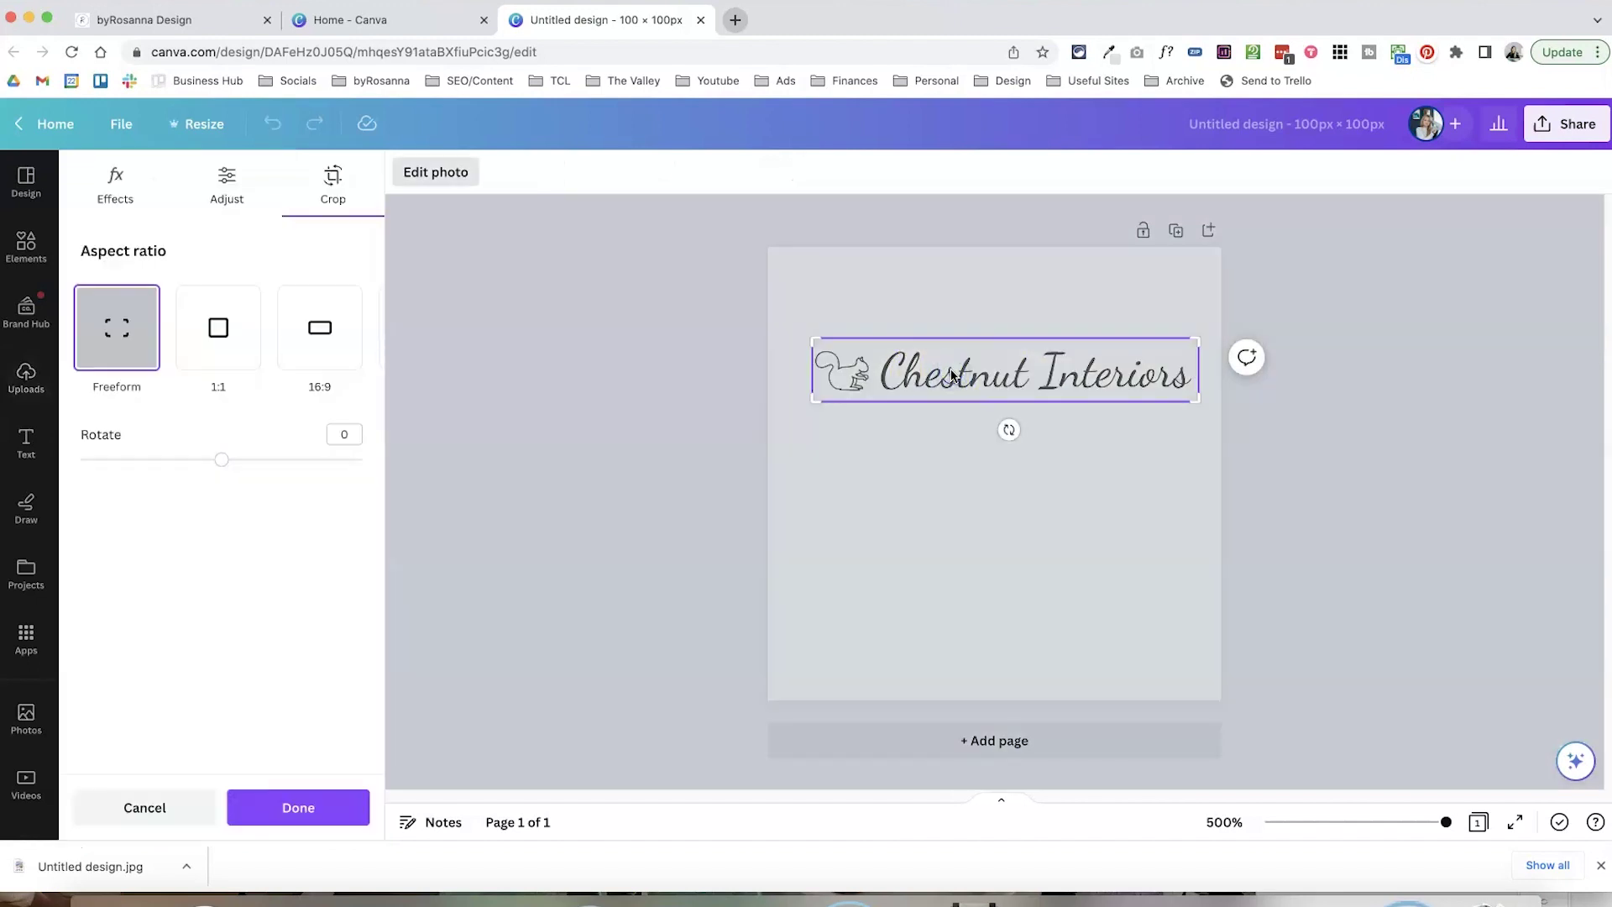
pyautogui.moveTo(1194, 341); pyautogui.dragTo(879, 336)
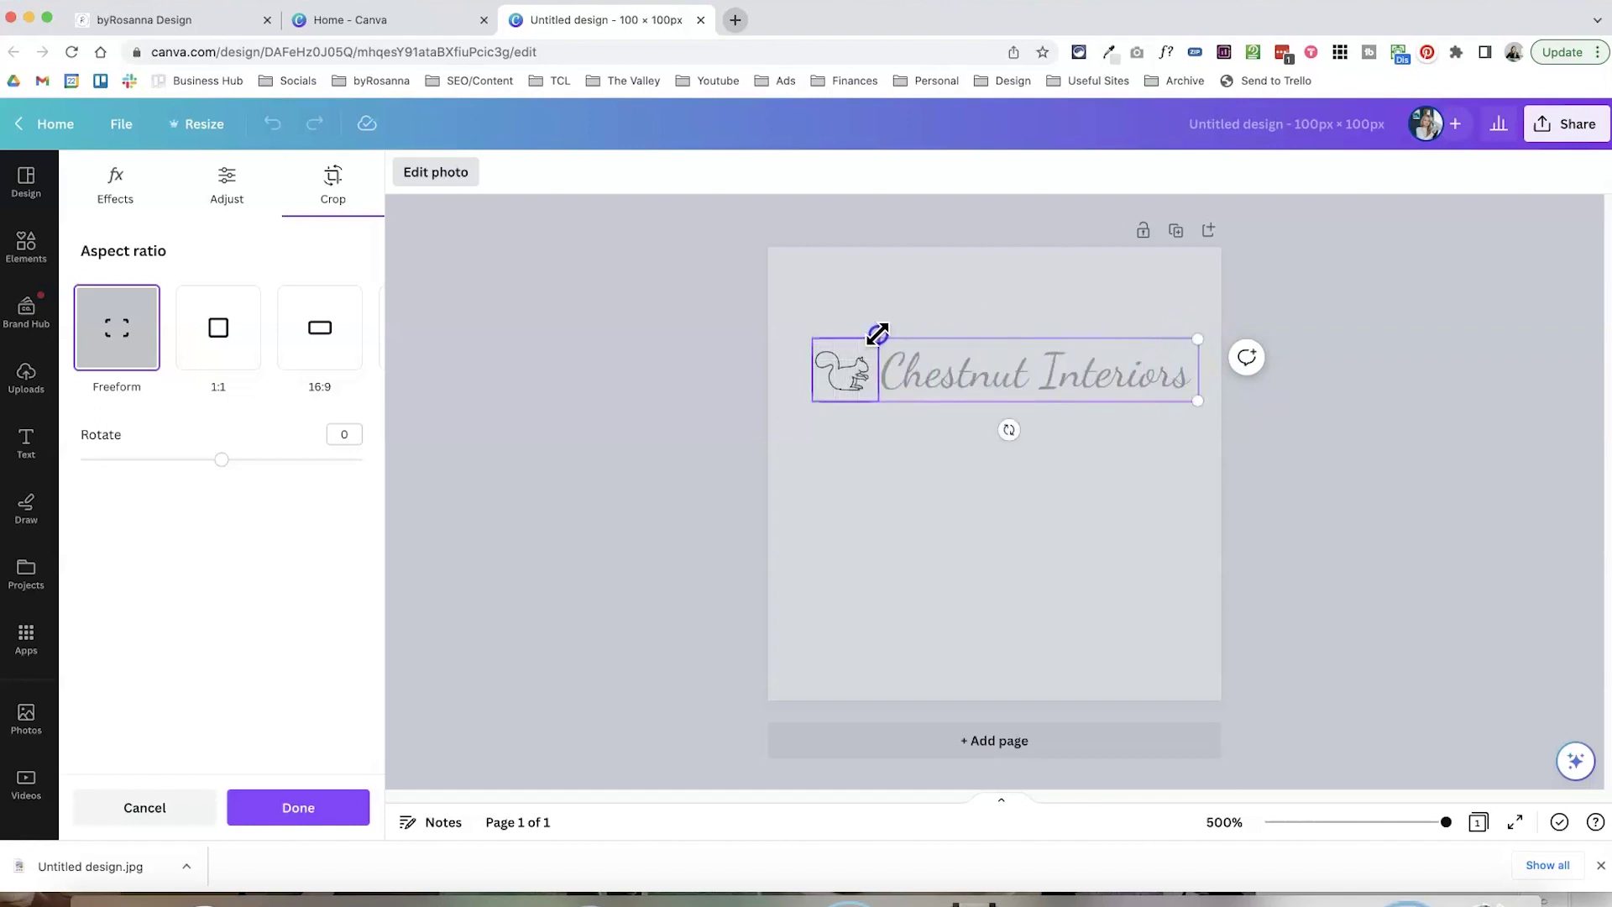
pyautogui.click(311, 804)
pyautogui.click(674, 400)
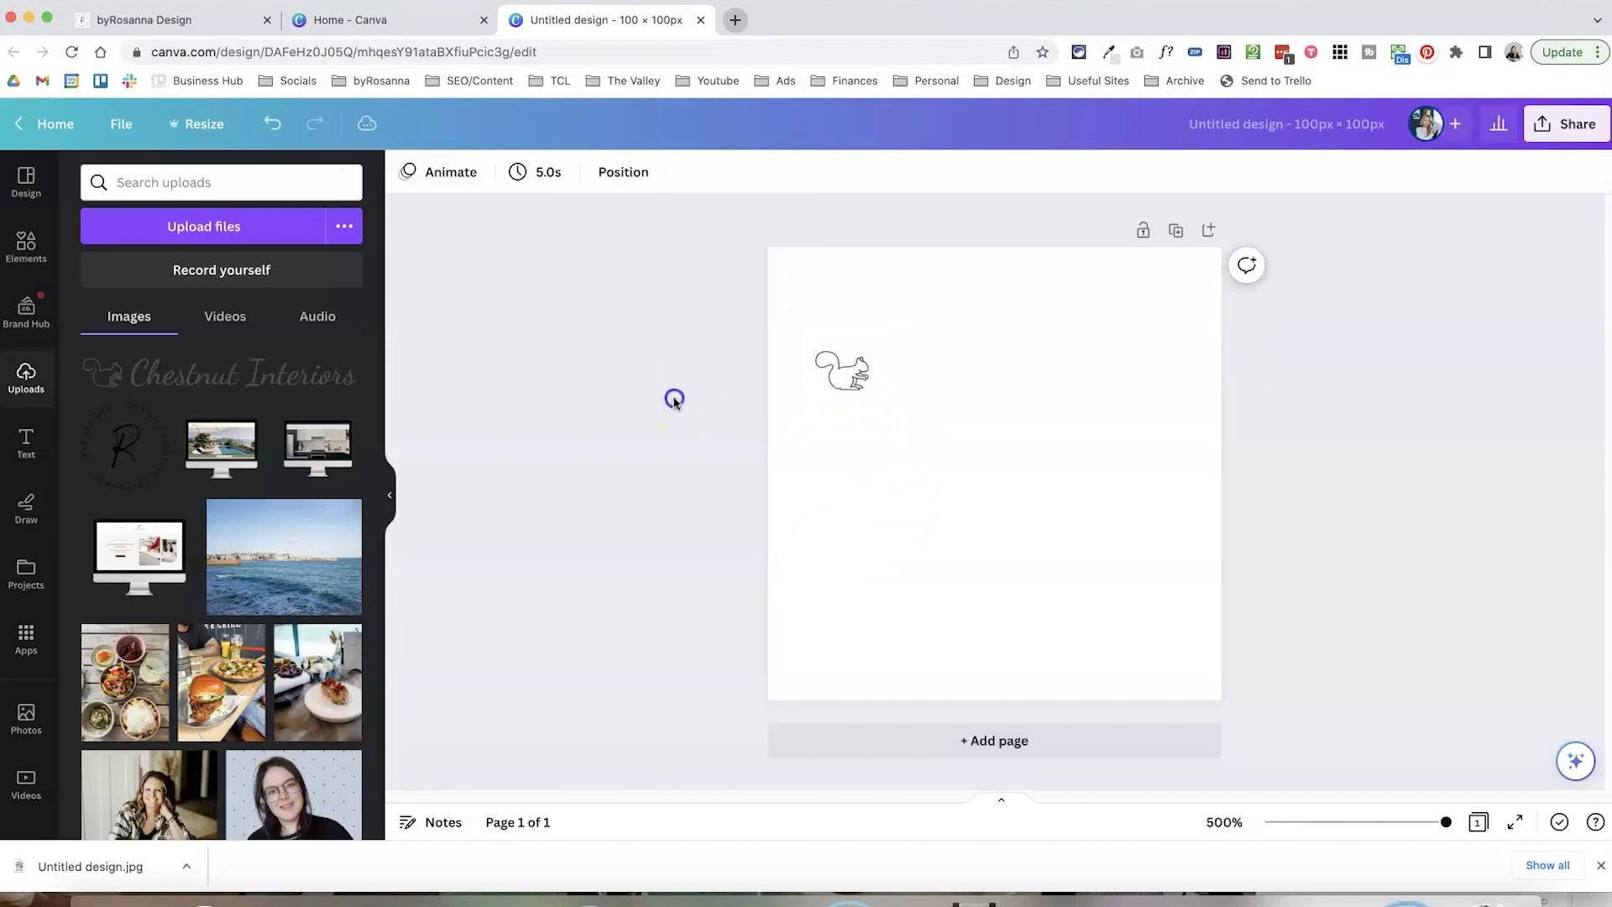
# - Enlarge the squirrel to fill most of the page and centre it
pyautogui.click(835, 370)
pyautogui.moveTo(873, 395); pyautogui.dragTo(1212, 619)
pyautogui.moveTo(820, 324); pyautogui.dragTo(713, 285)
pyautogui.moveTo(941, 434); pyautogui.dragTo(990, 439)
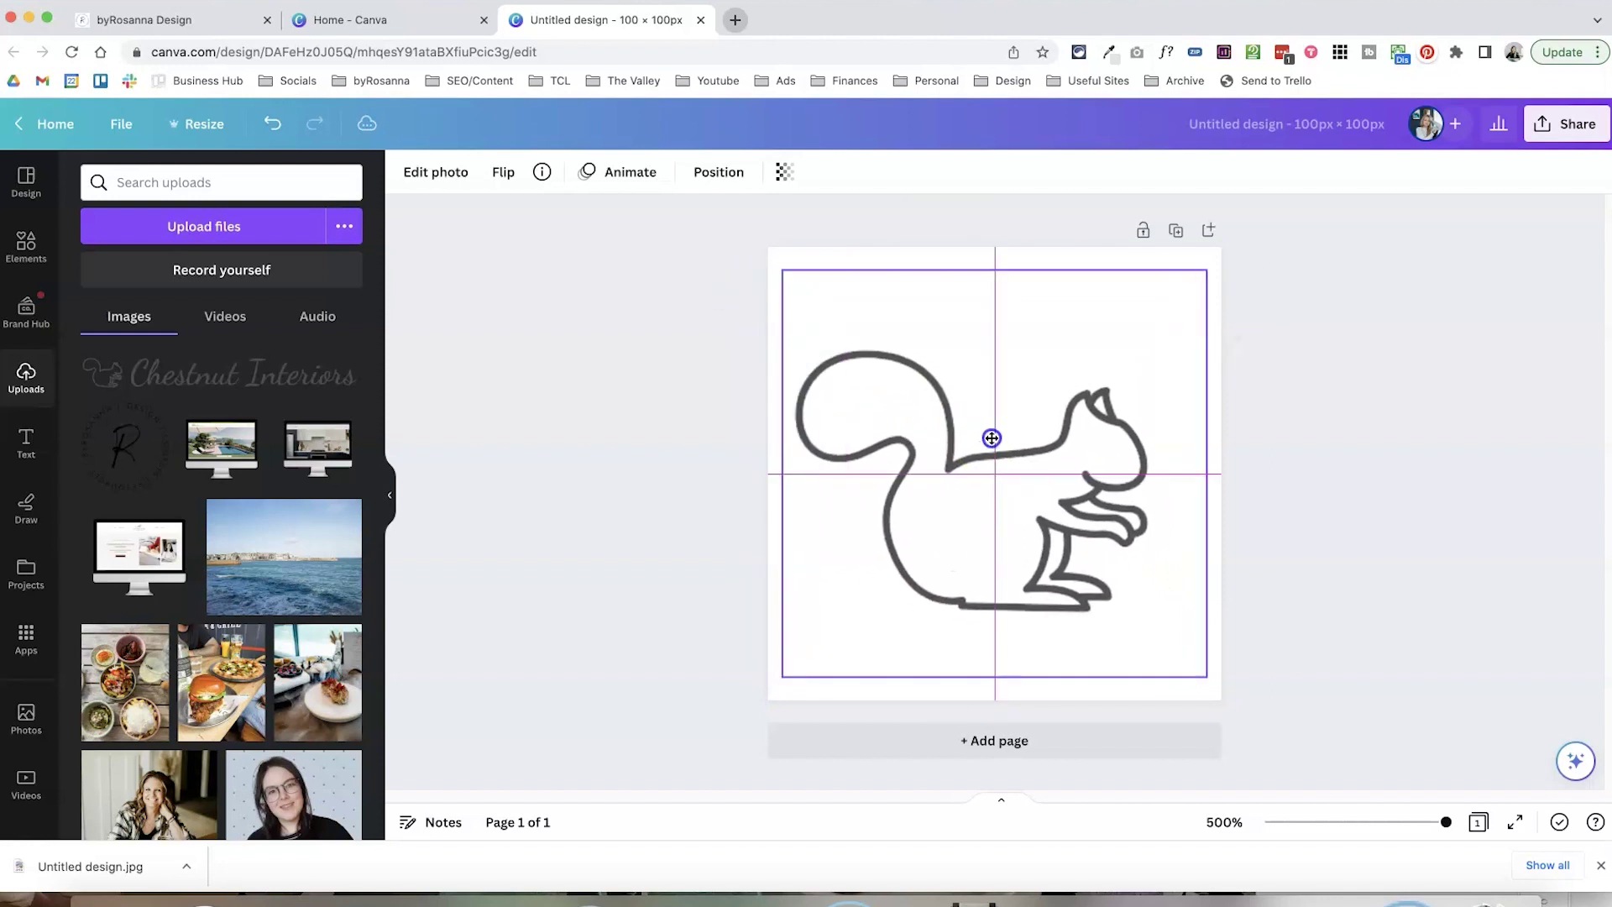
pyautogui.click(1425, 419)
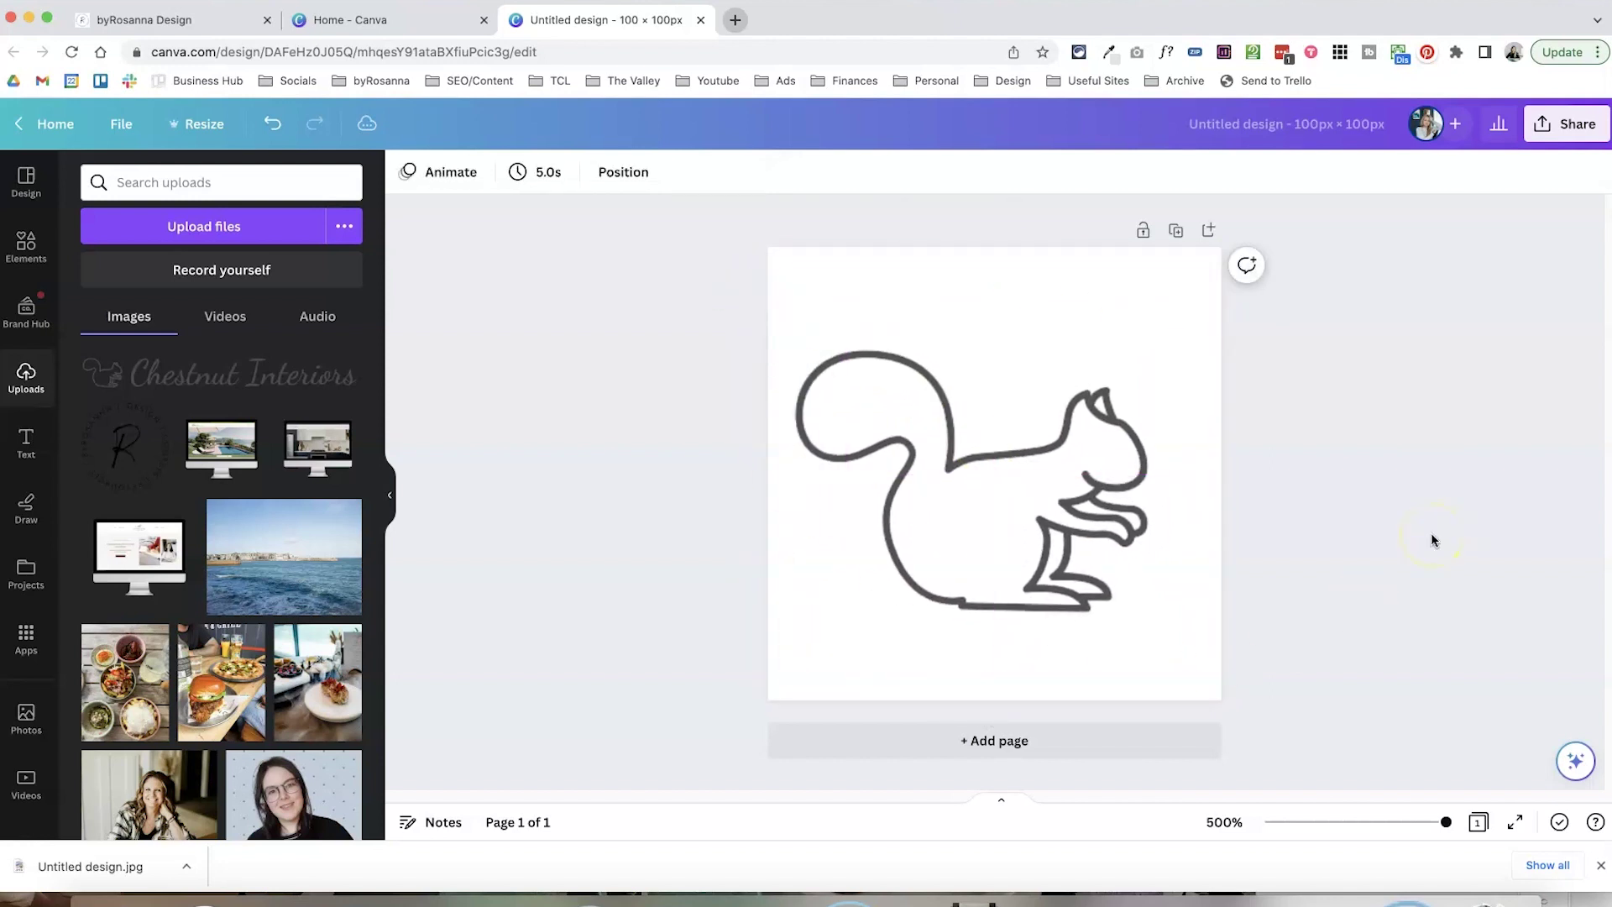